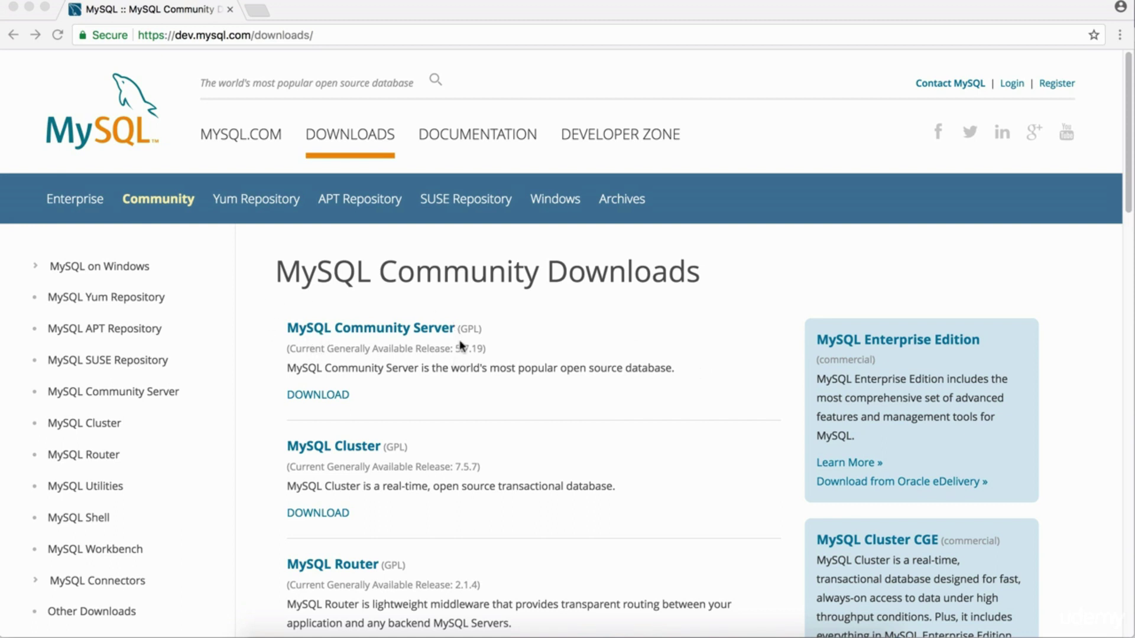
Browse the MySQL Community Downloads list and open the MySQL Community Server download page.
click(504, 352)
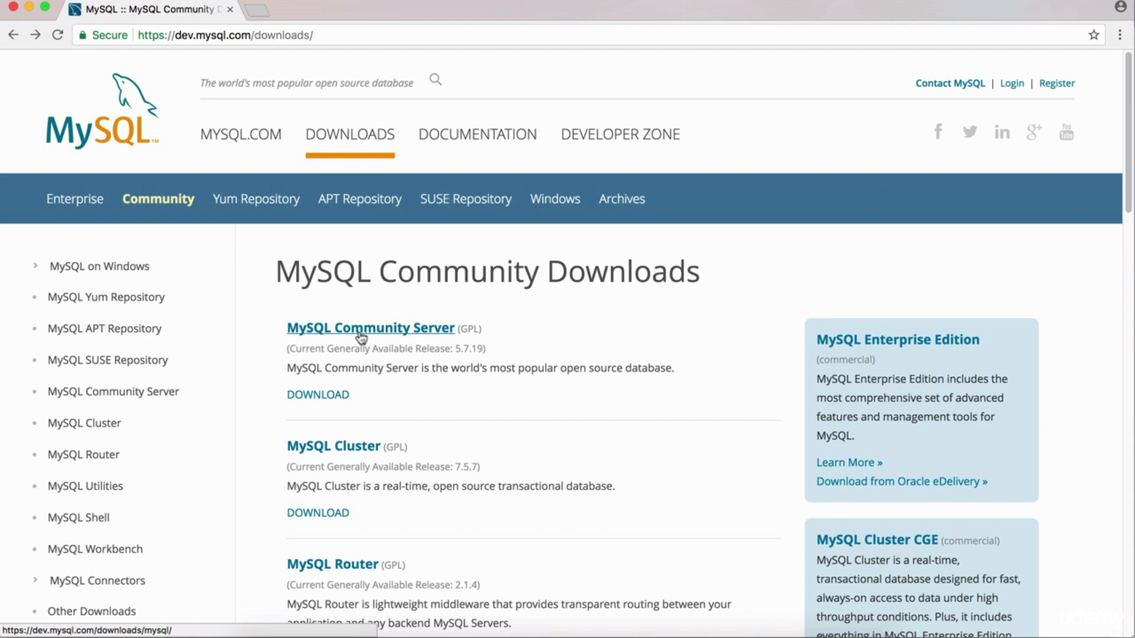
scroll(496, 337, down, 2)
scroll(497, 339, down, 10)
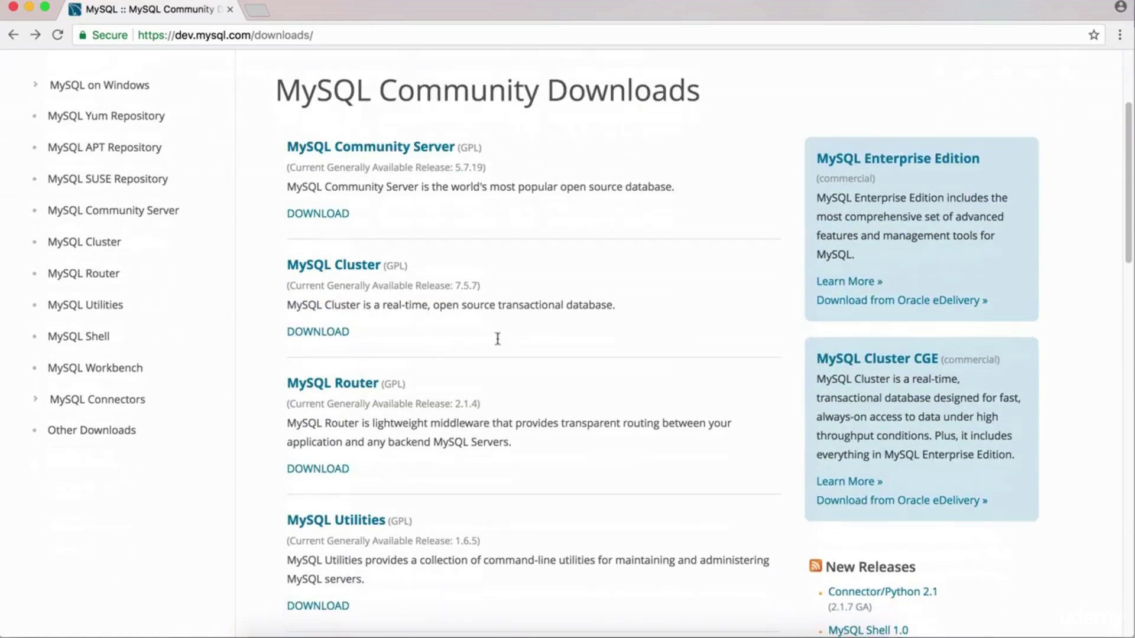
scroll(497, 339, down, 5)
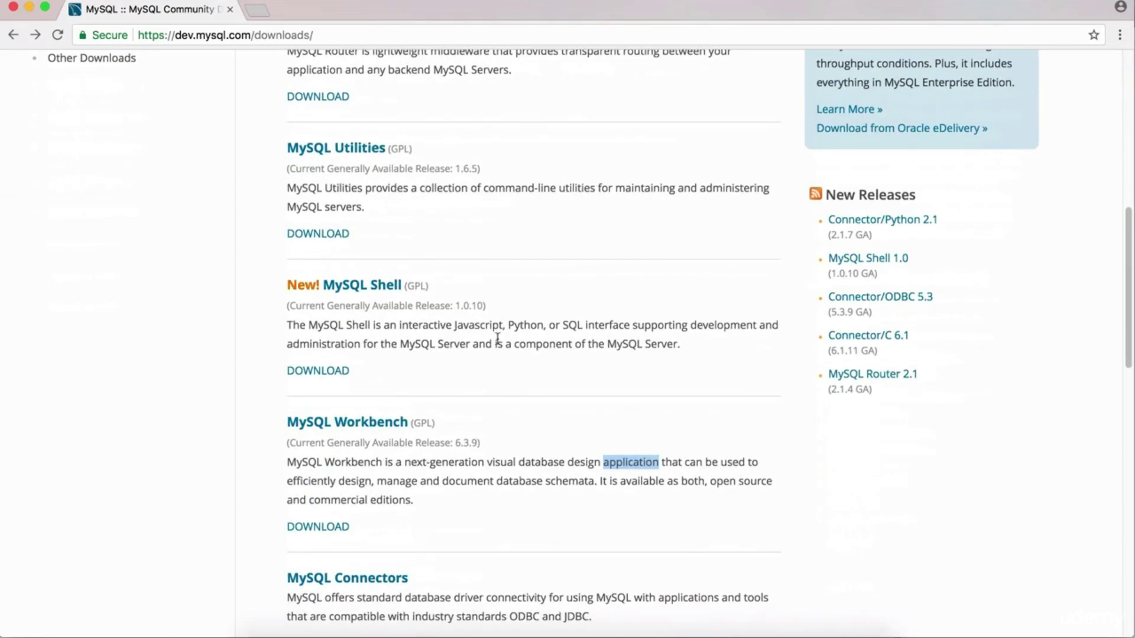
scroll(497, 338, down, 4)
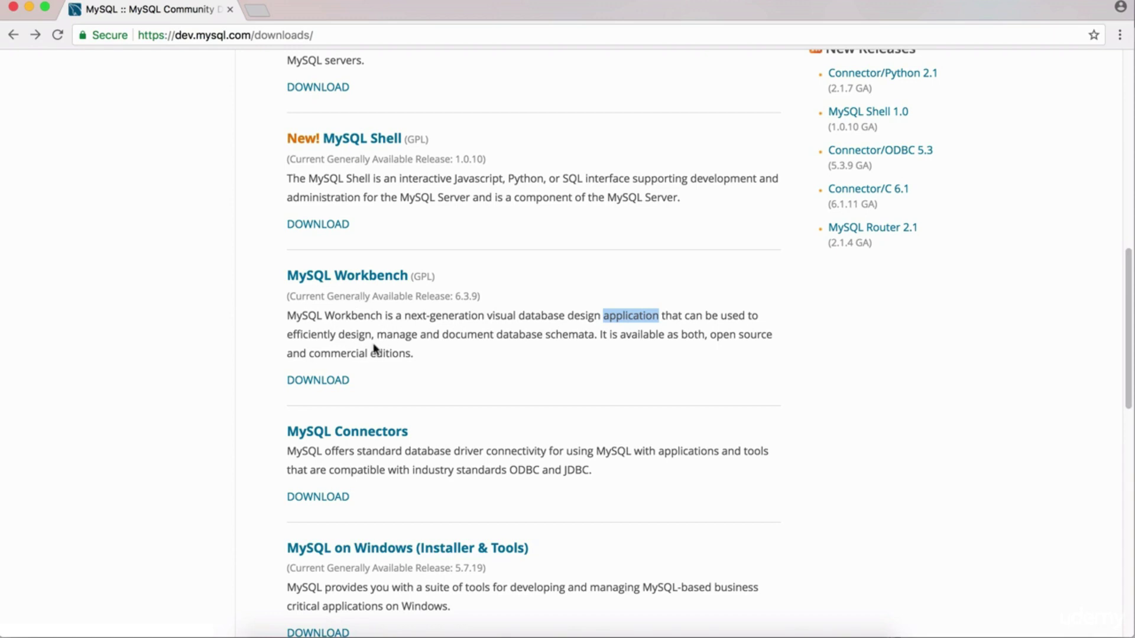
scroll(374, 348, up, 10)
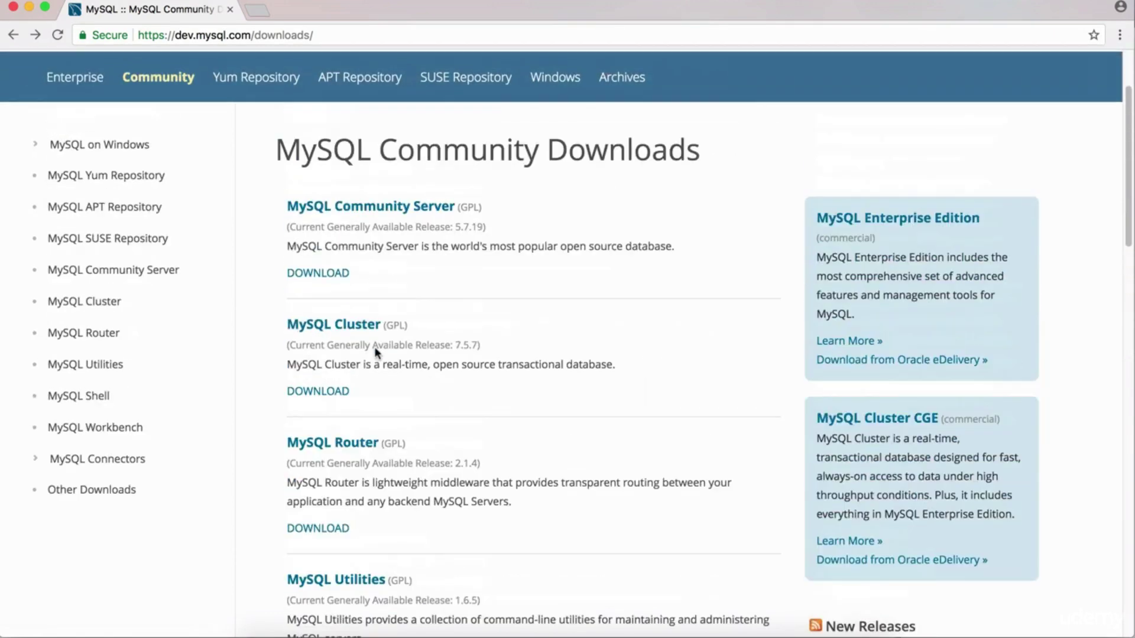
click(361, 213)
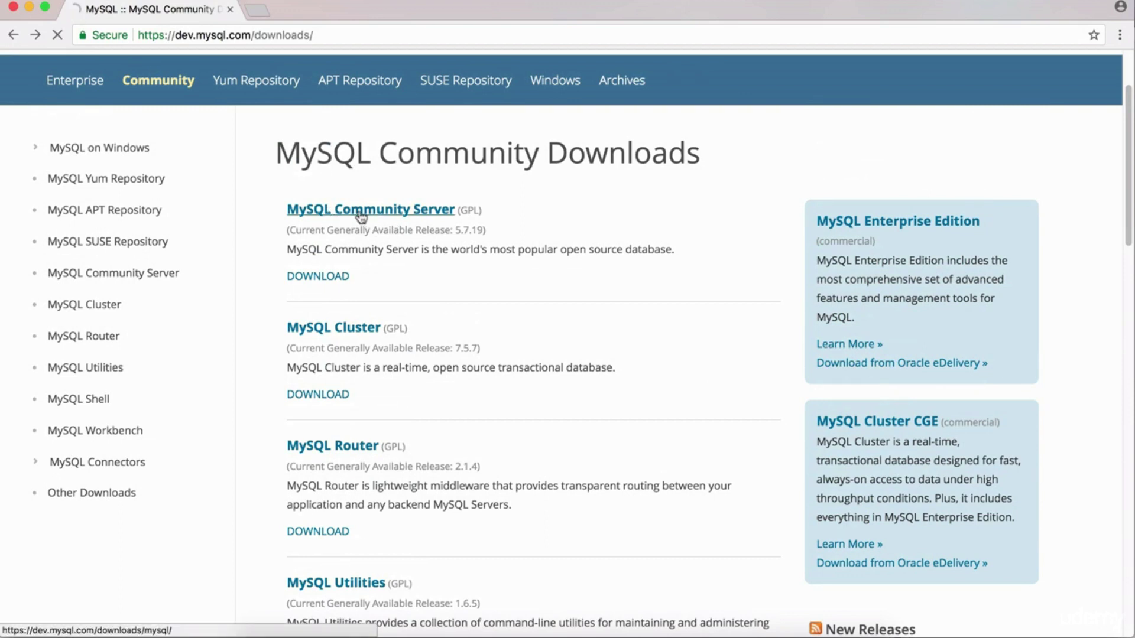
With Mac OS X as the operating system, download the Mac OS X 10.12 DMG Archive.
scroll(499, 360, down, 3)
scroll(500, 358, down, 5)
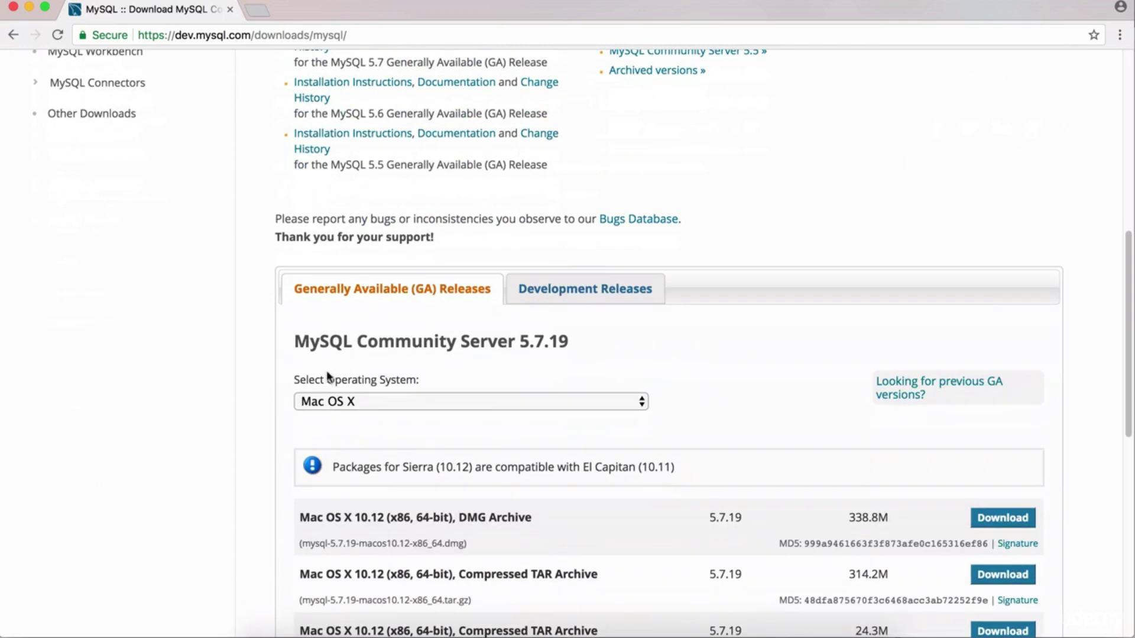
scroll(365, 407, down, 1)
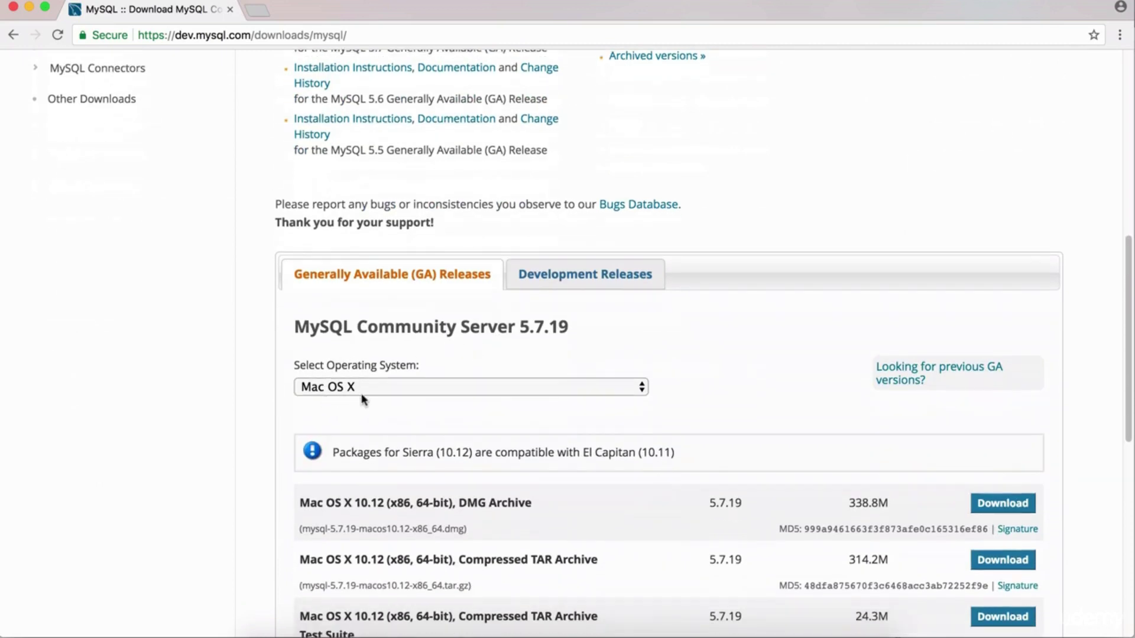
scroll(372, 390, down, 1)
scroll(413, 381, down, 2)
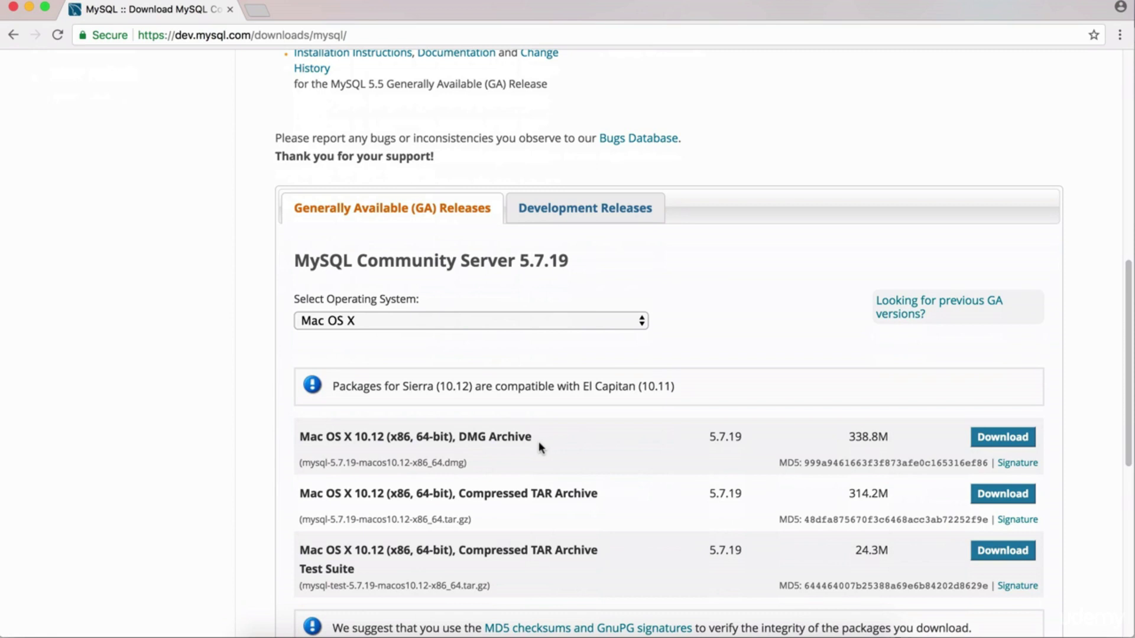
click(639, 319)
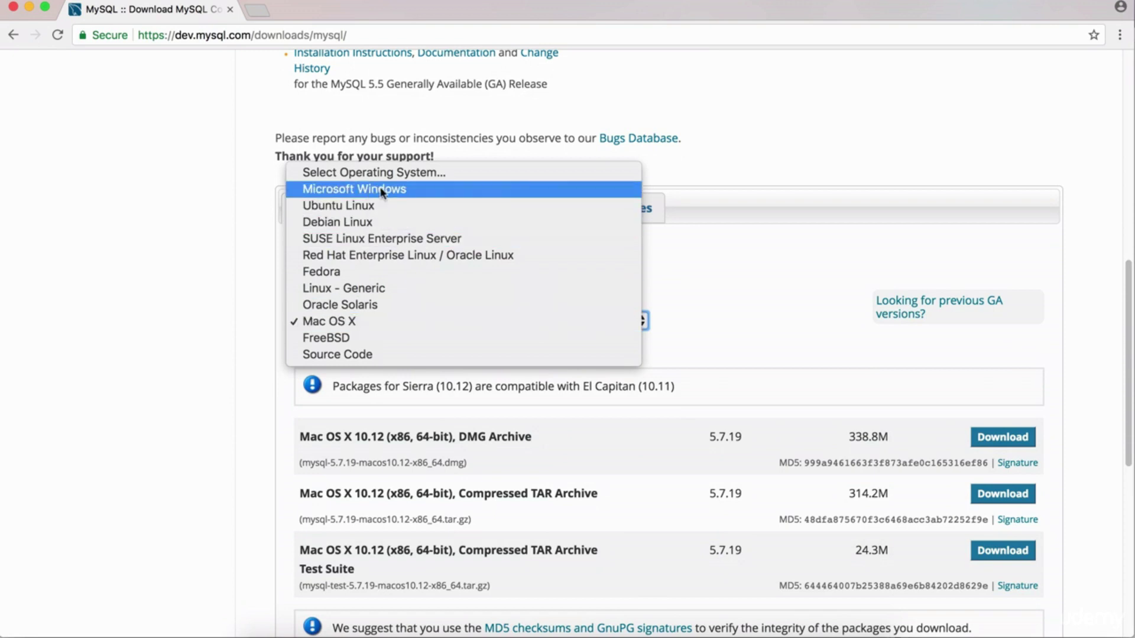
click(691, 344)
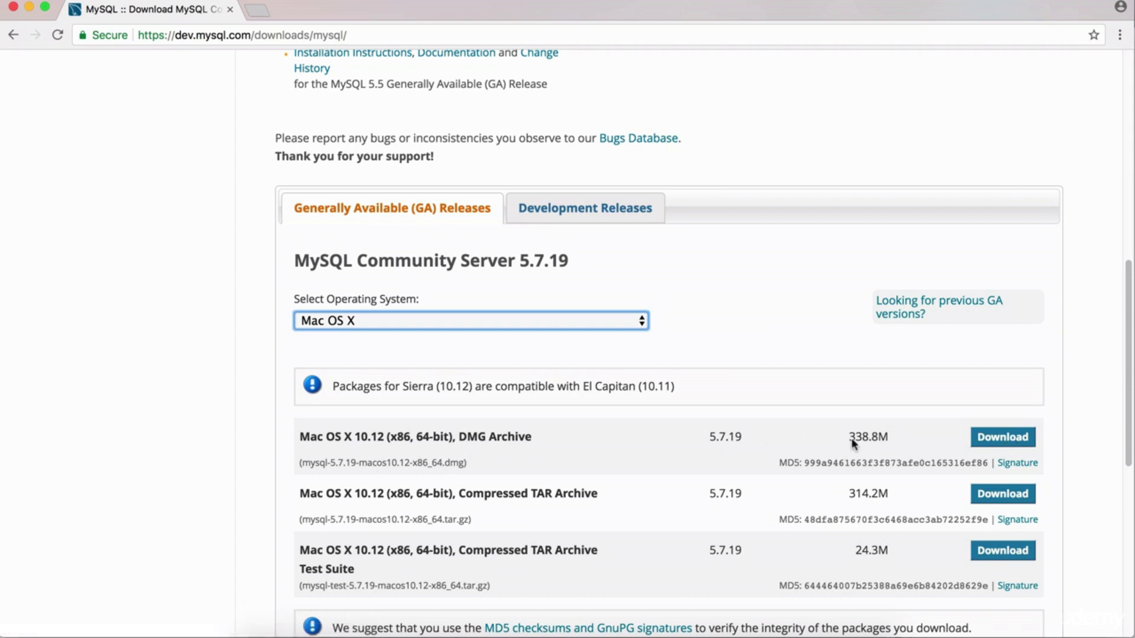
click(1011, 438)
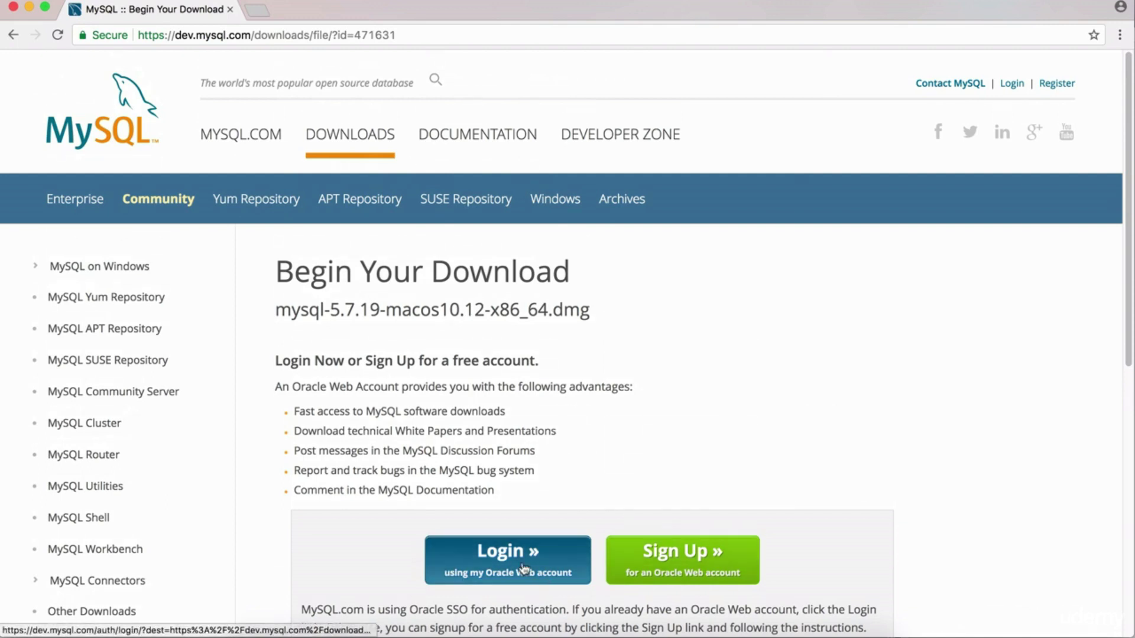
Save mysql-5.7.19-macos10.12-x86_64.dmg to the home folder without logging in, then go back.
scroll(613, 438, down, 3)
scroll(588, 343, down, 3)
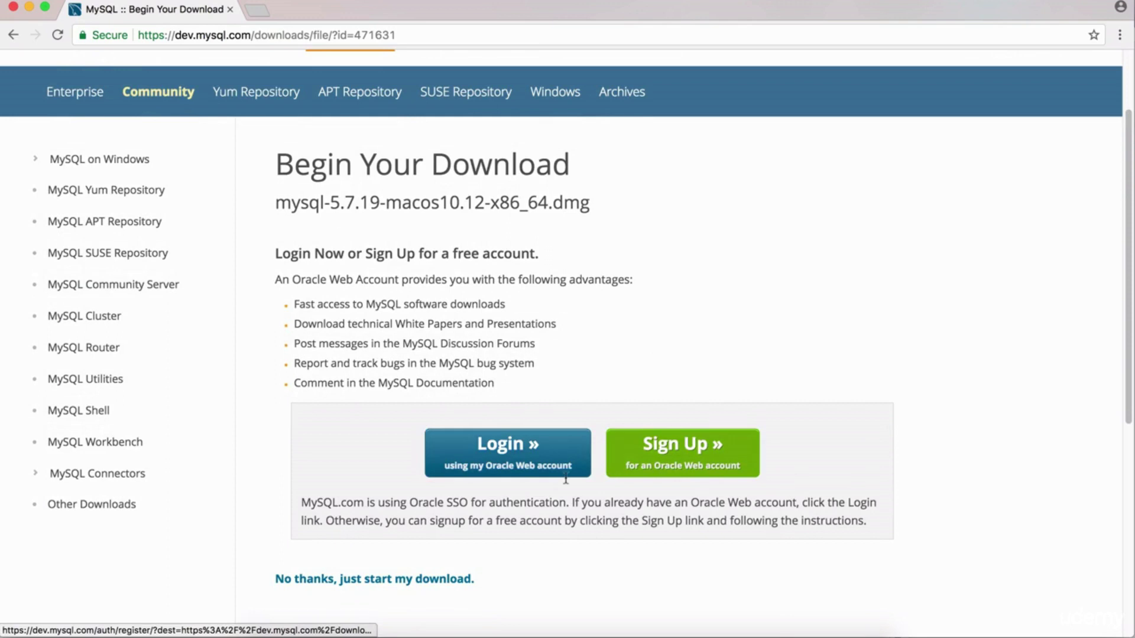
scroll(534, 561, down, 1)
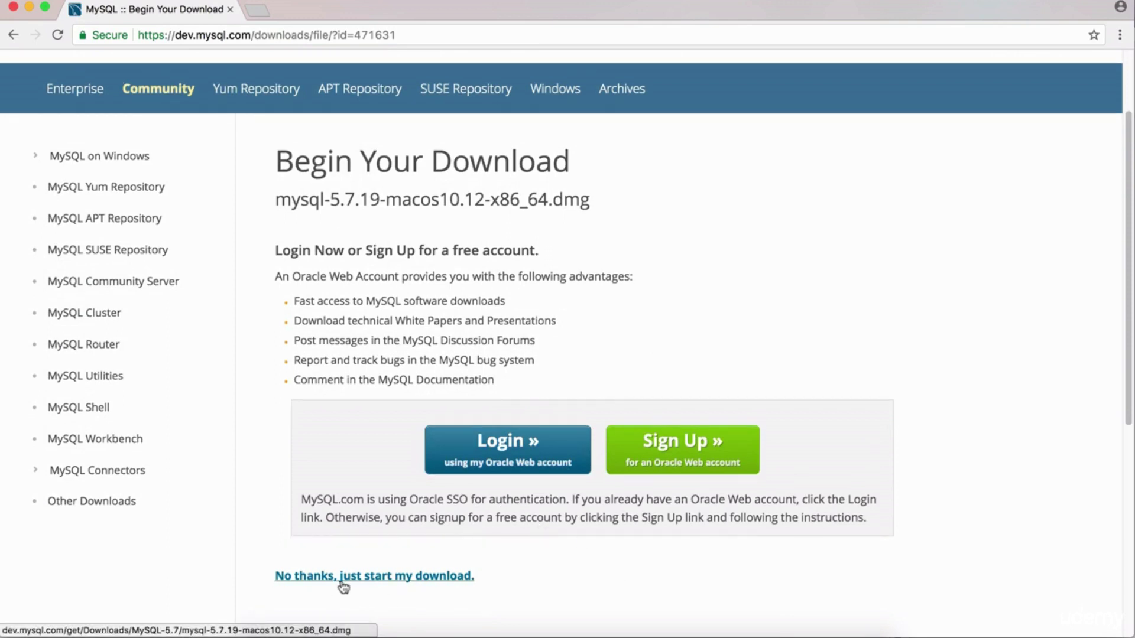
click(398, 582)
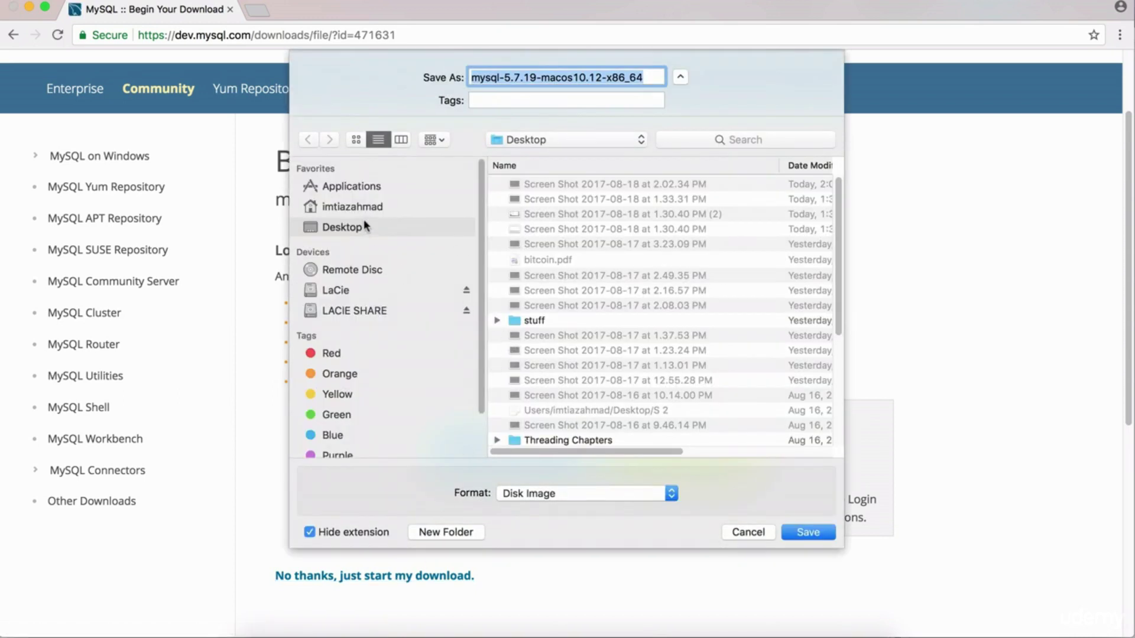
click(361, 207)
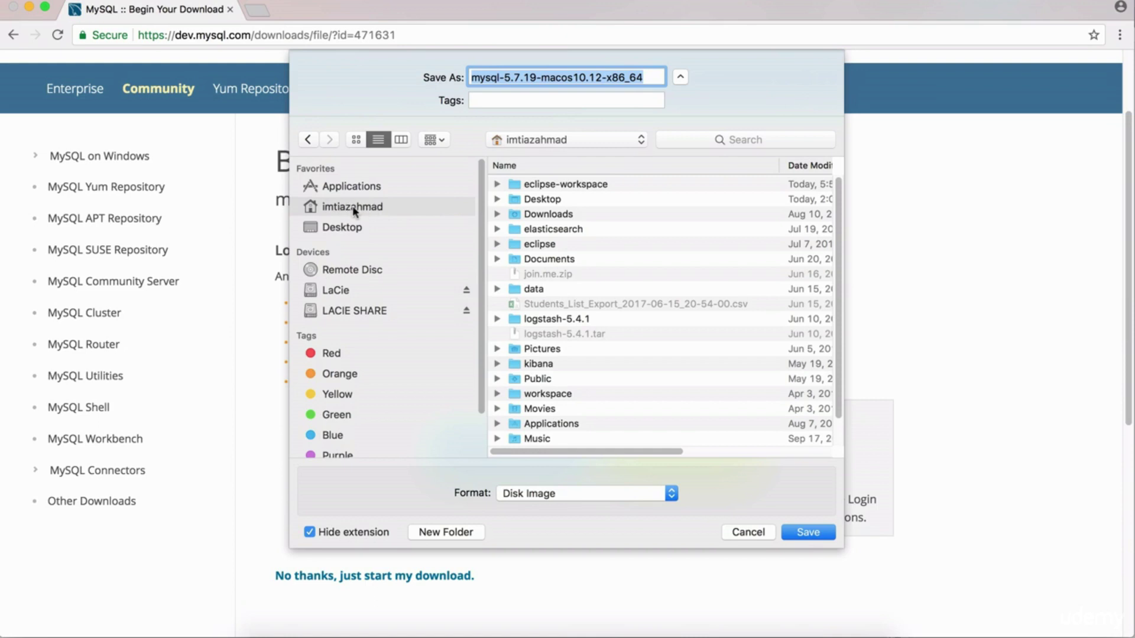
click(643, 77)
click(811, 532)
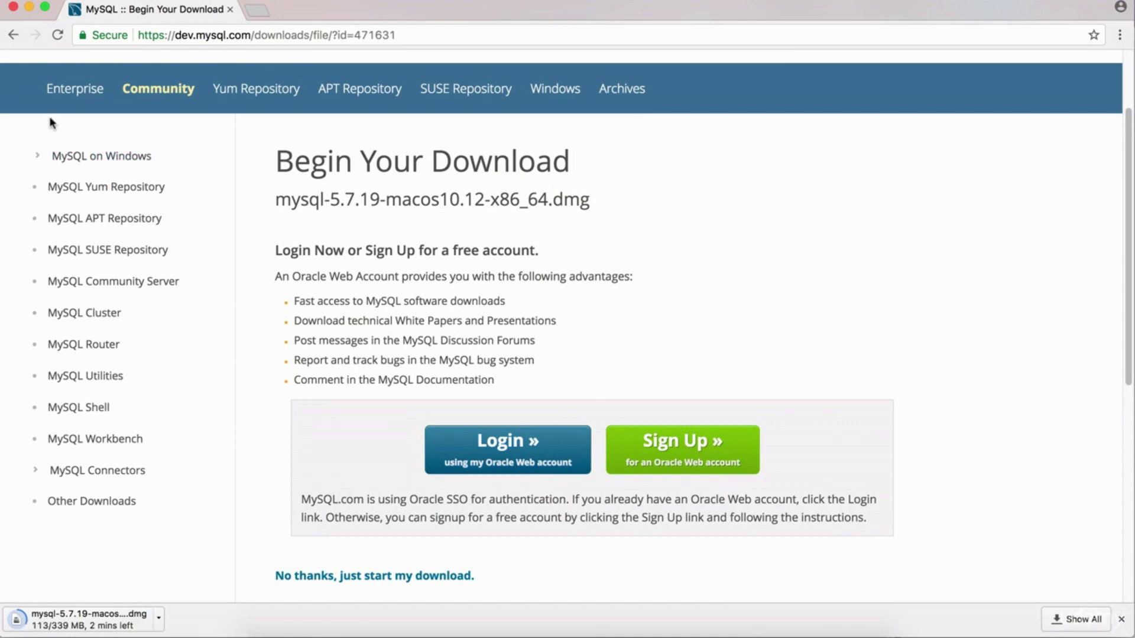
click(13, 34)
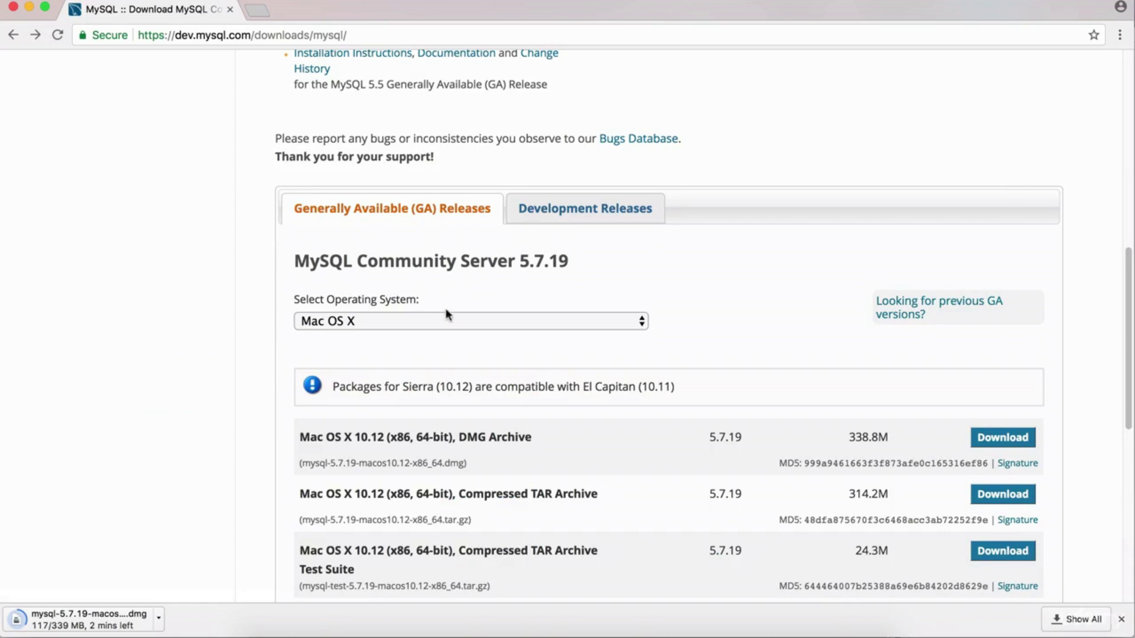
Return to Community Downloads and open the MySQL Connectors page to view Connector/J.
click(13, 34)
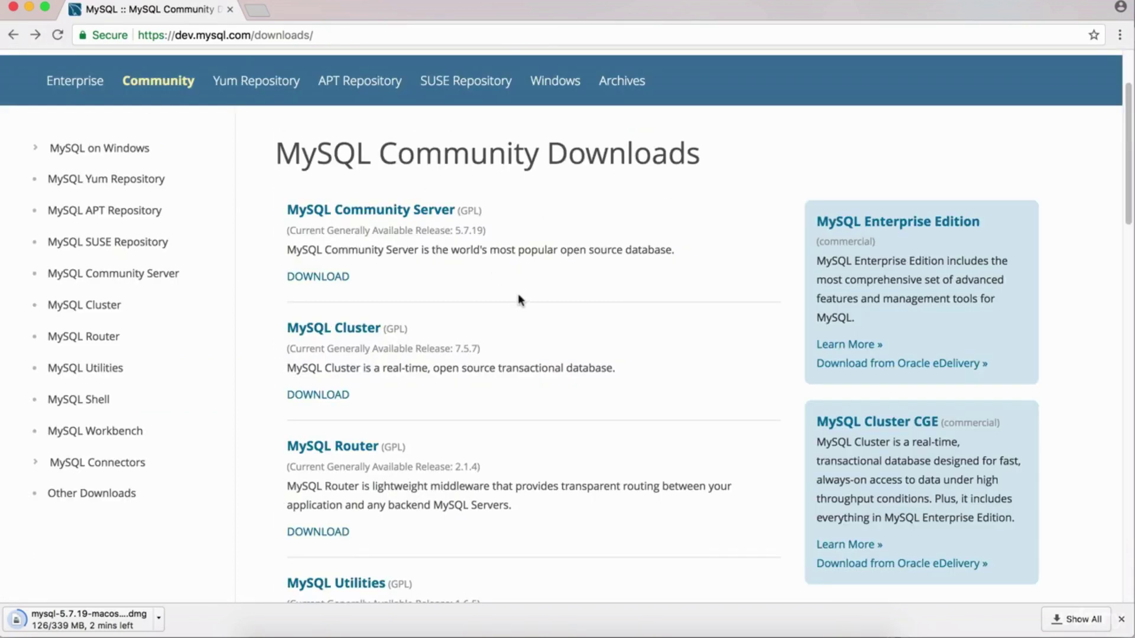
scroll(519, 291, down, 5)
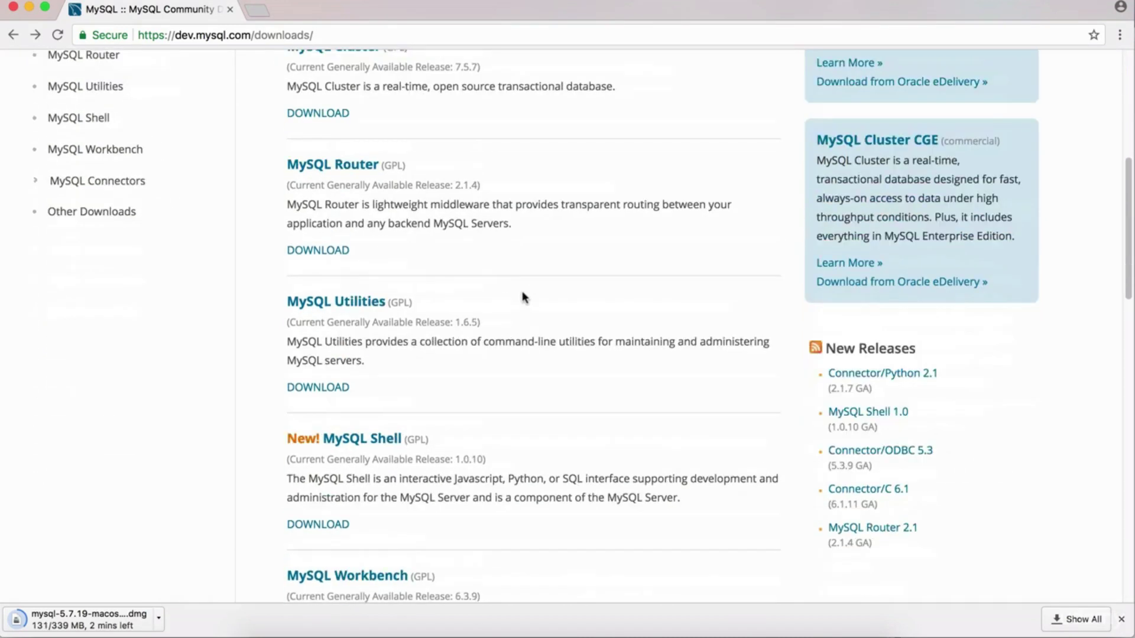
scroll(523, 297, down, 5)
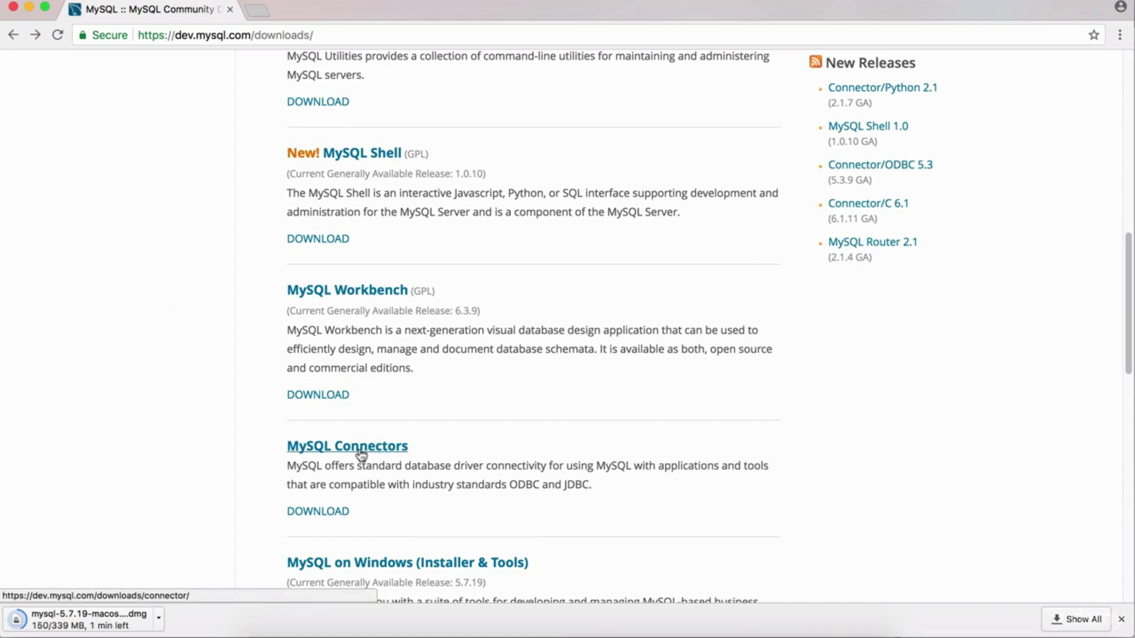
click(332, 512)
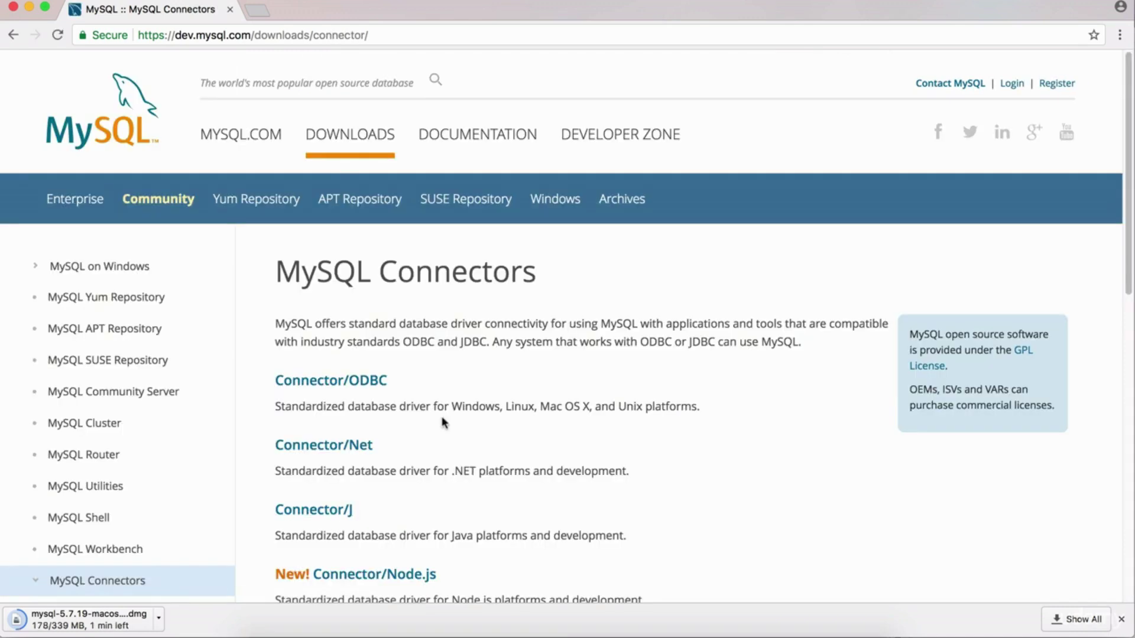
scroll(442, 418, down, 1)
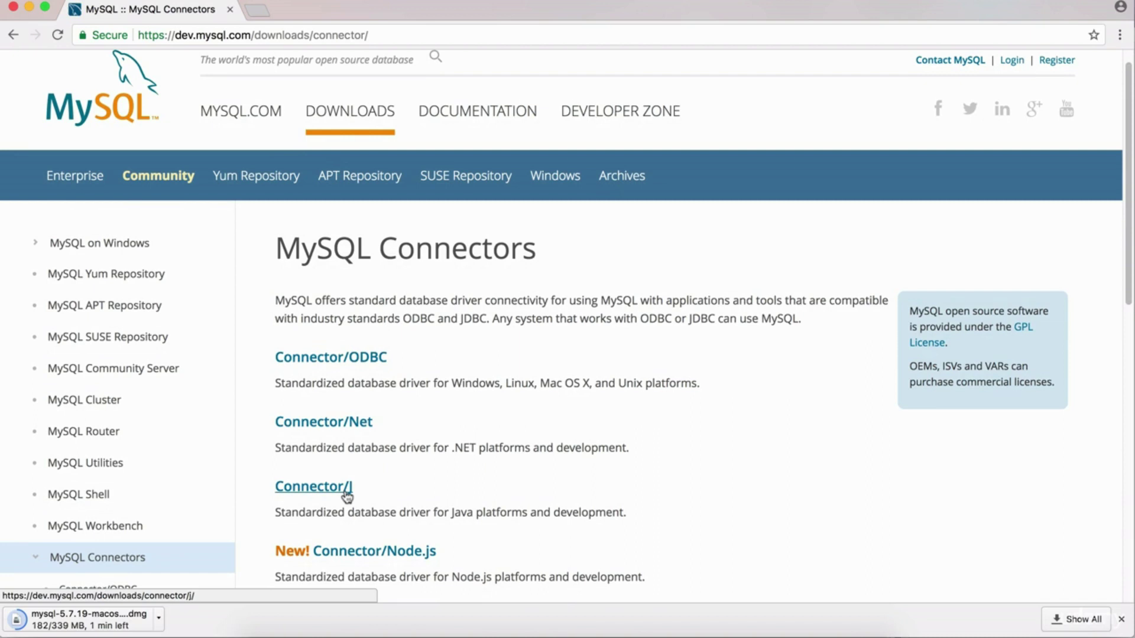
scroll(437, 481, down, 1)
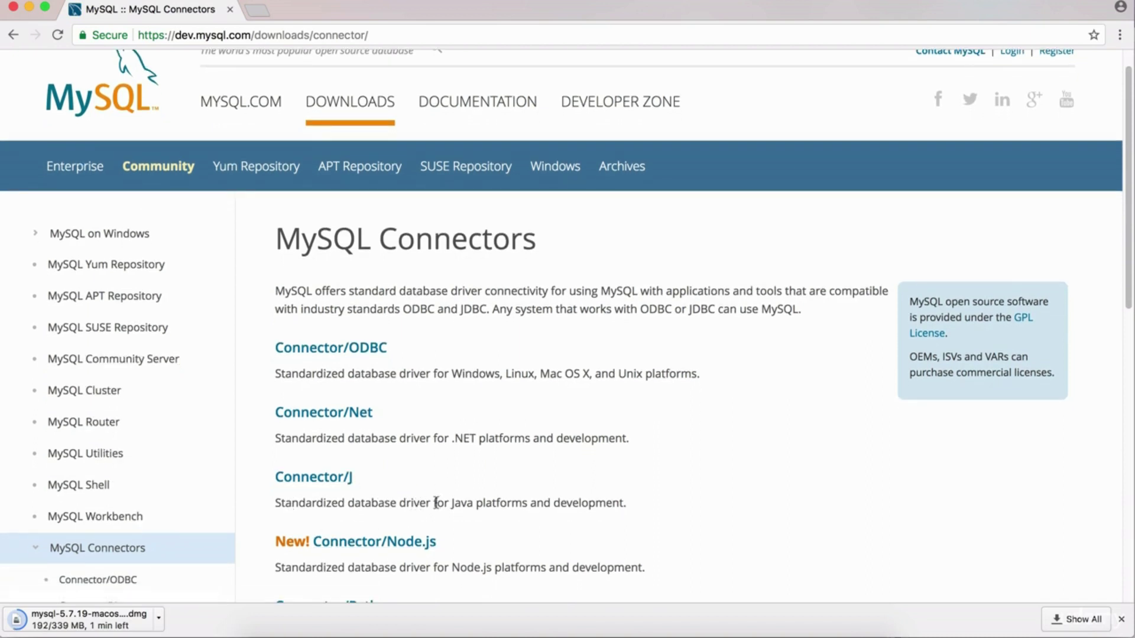
drag(447, 503, 623, 499)
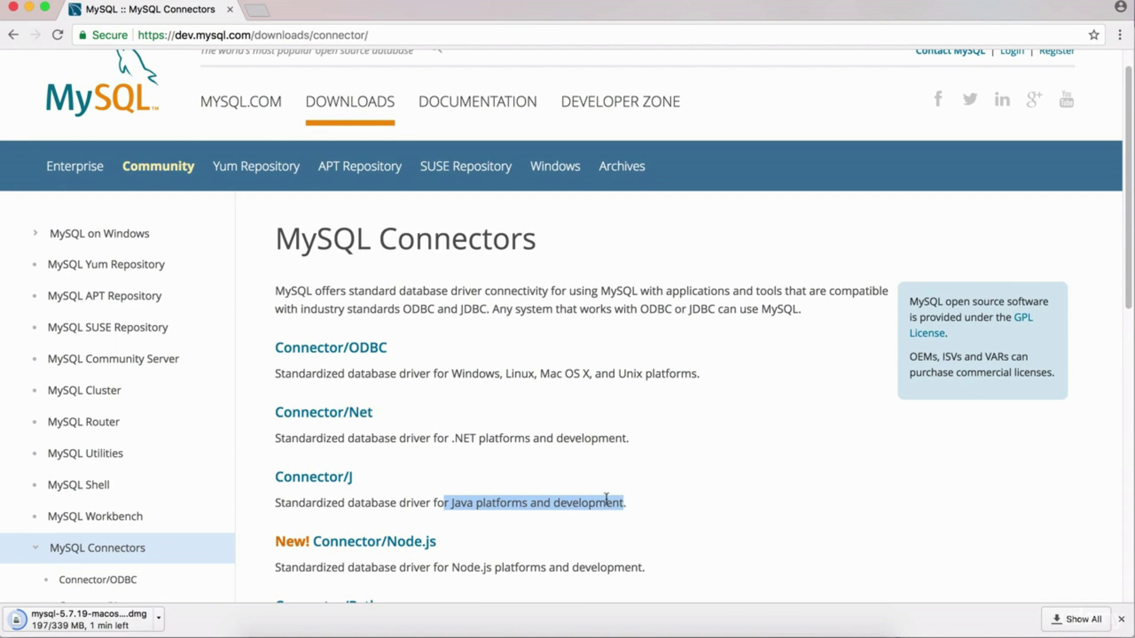
click(616, 501)
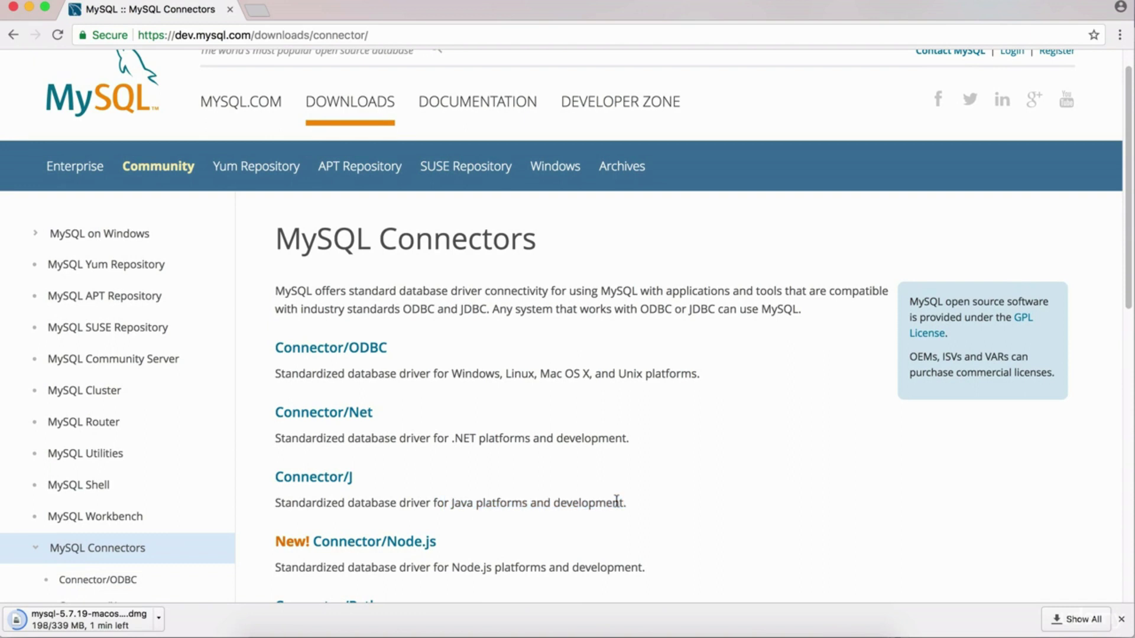
Open the Connector/J 5.1.43 download page and scroll to its package list.
click(321, 486)
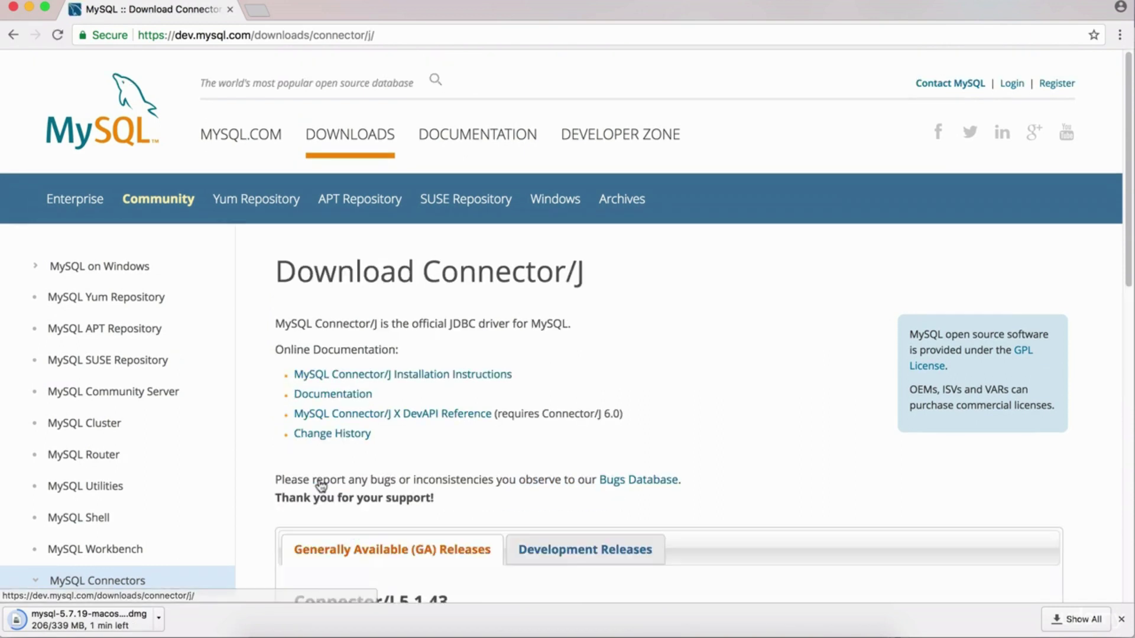
scroll(456, 421, down, 2)
scroll(458, 427, down, 5)
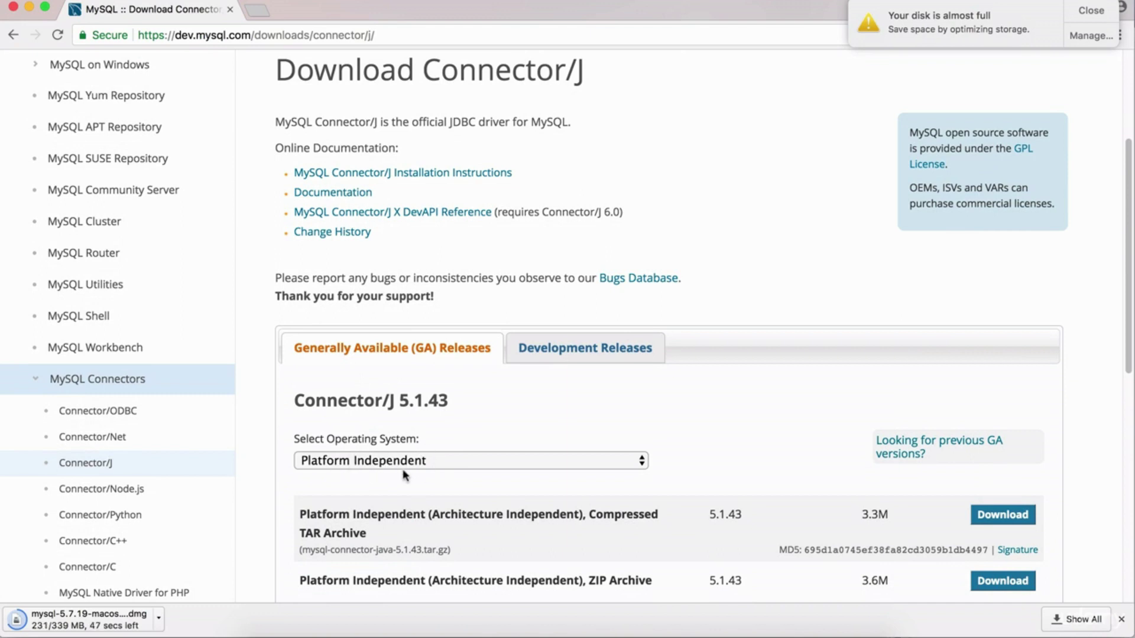
scroll(389, 466, down, 1)
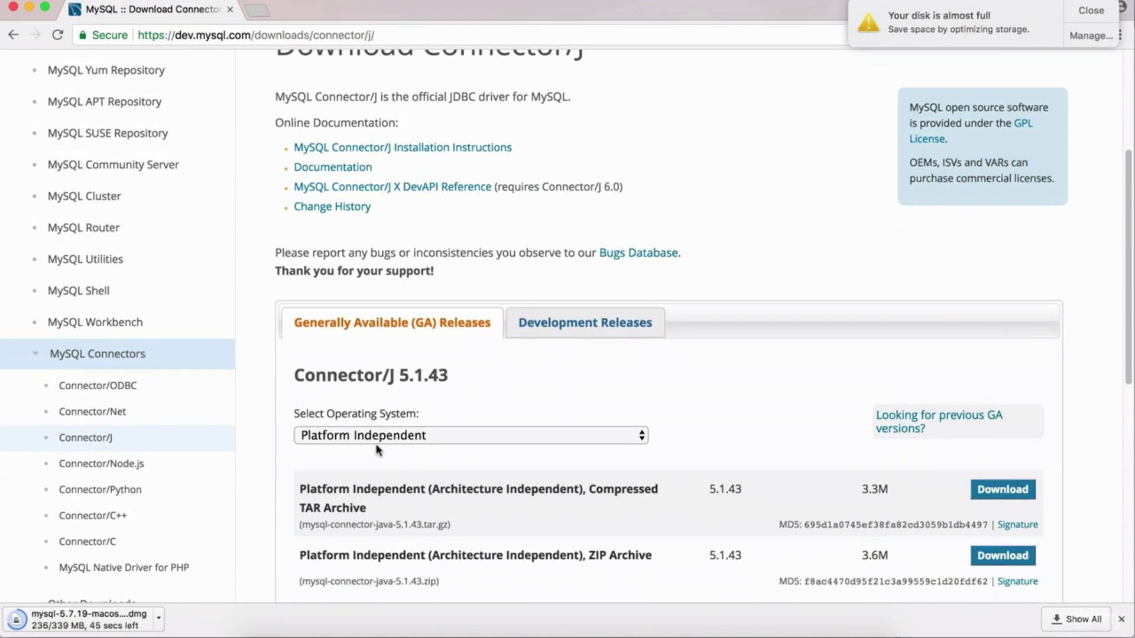
scroll(395, 473, down, 2)
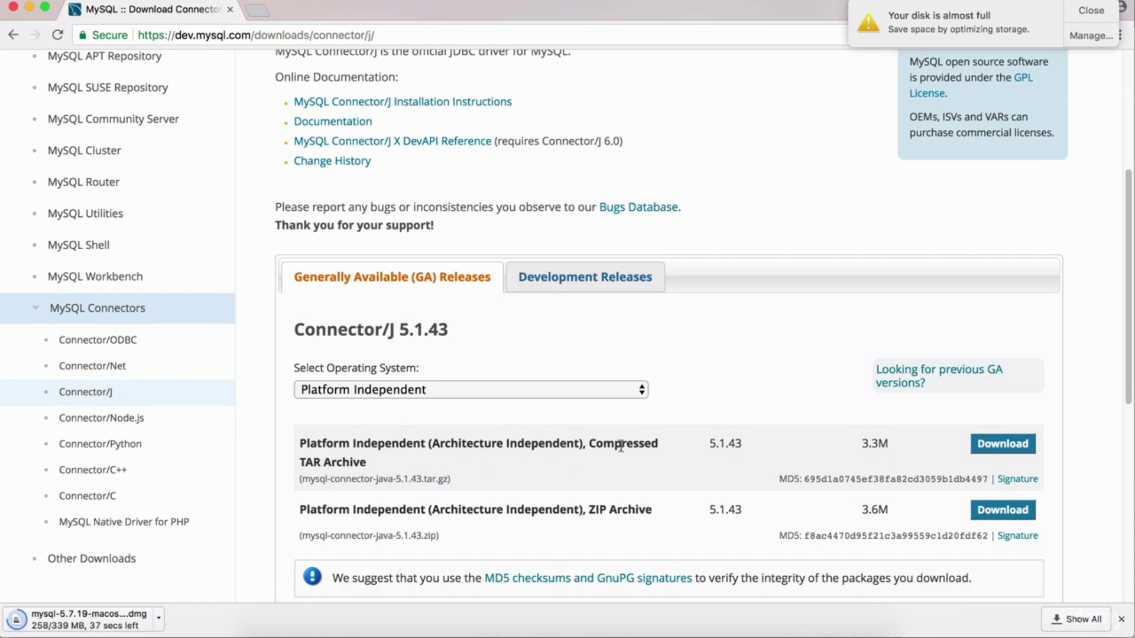
Download the Compressed TAR Archive without logging in and save mysql-connector-java-5.1.43.tar.gz.
click(1003, 447)
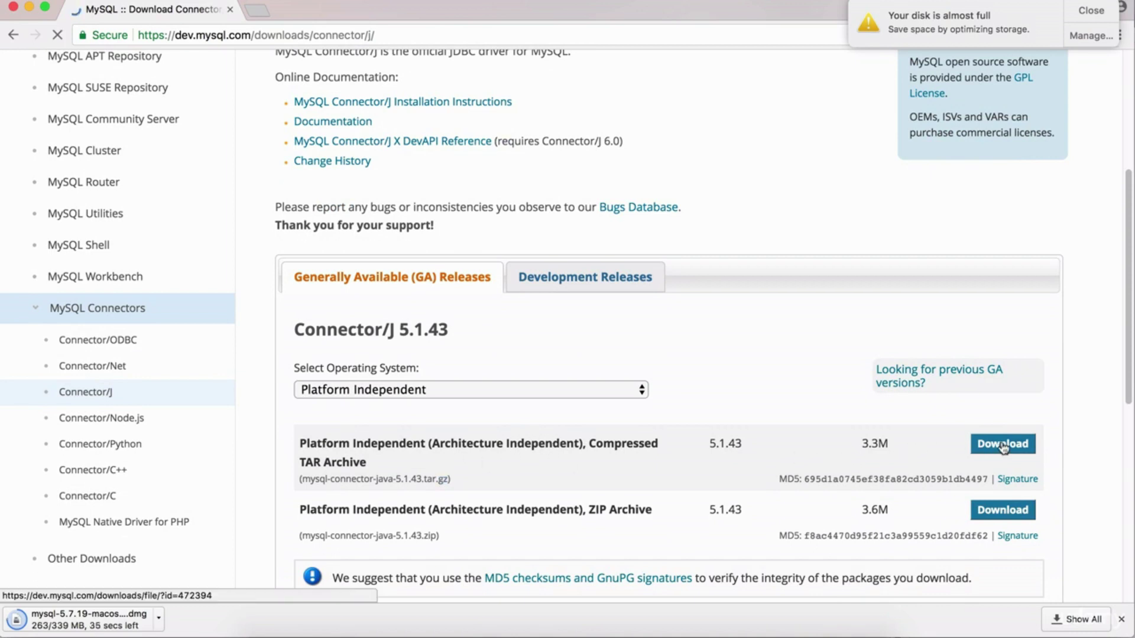
scroll(464, 486, down, 5)
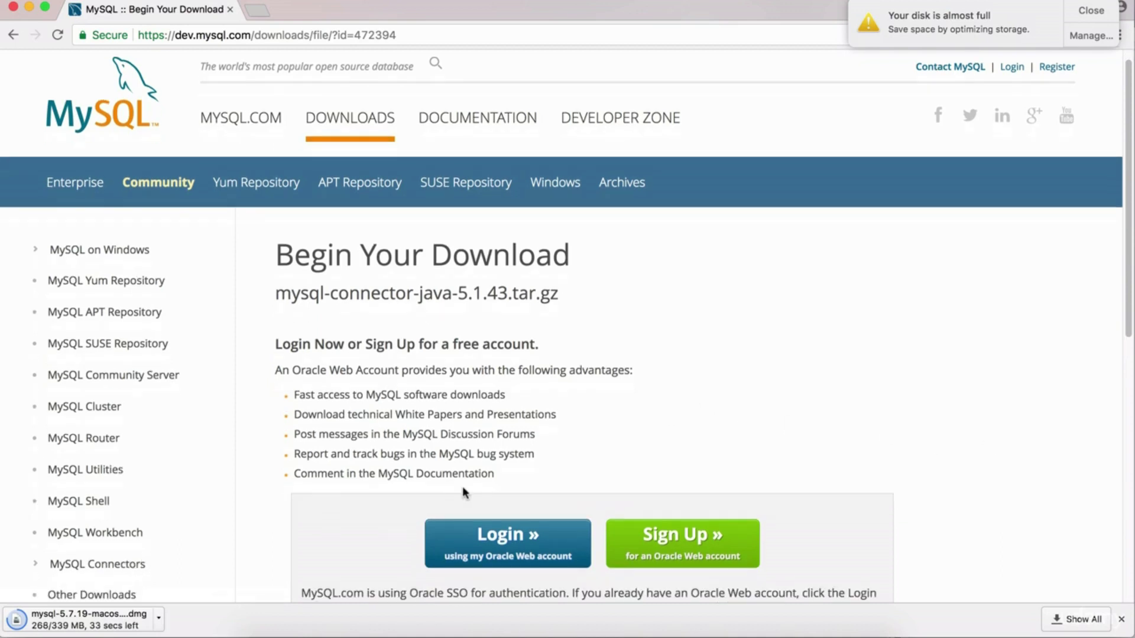
scroll(587, 473, down, 3)
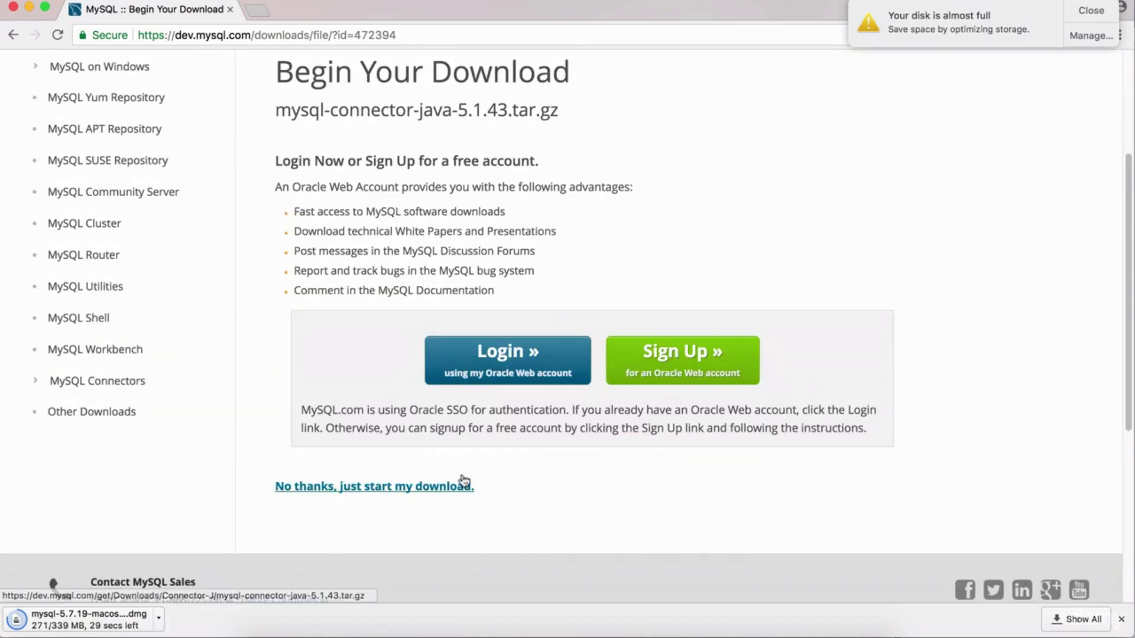
click(376, 493)
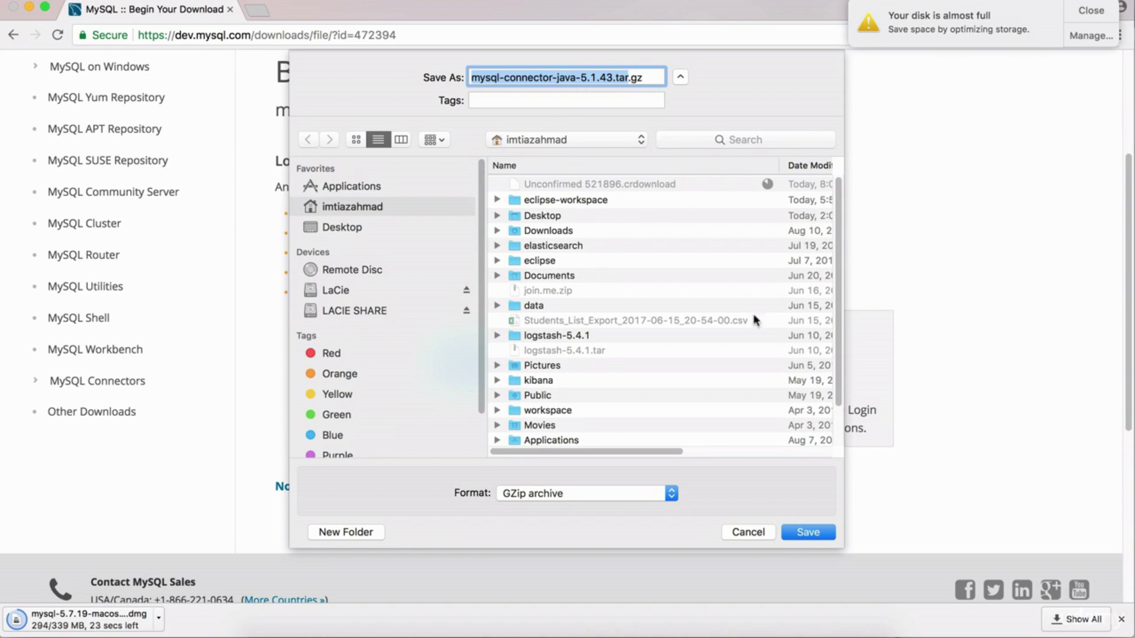
click(807, 532)
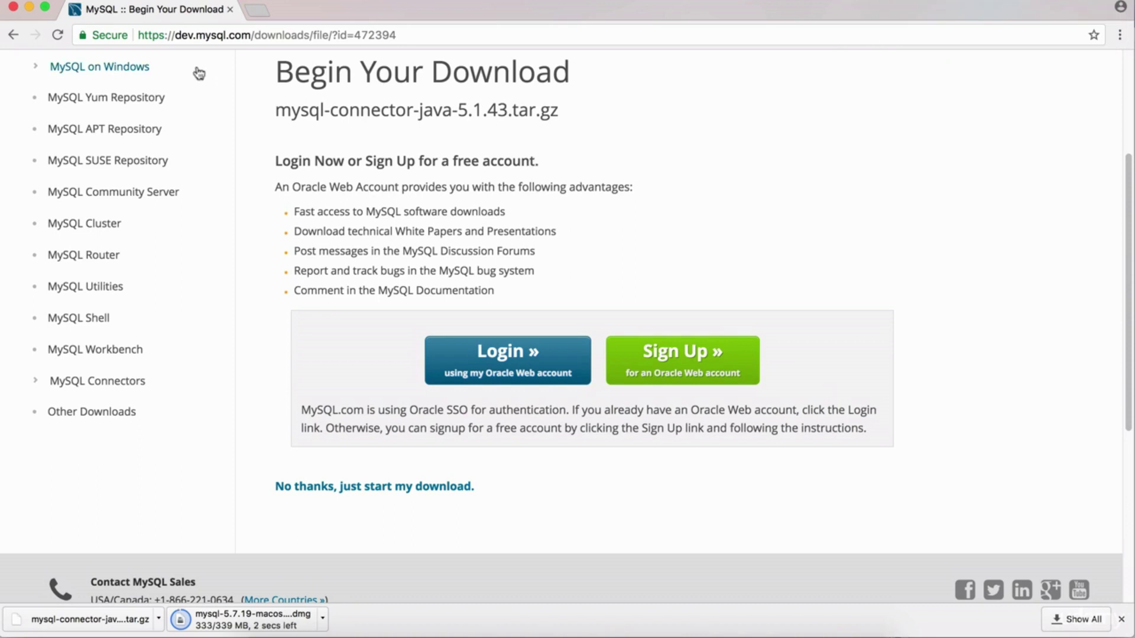
click(13, 34)
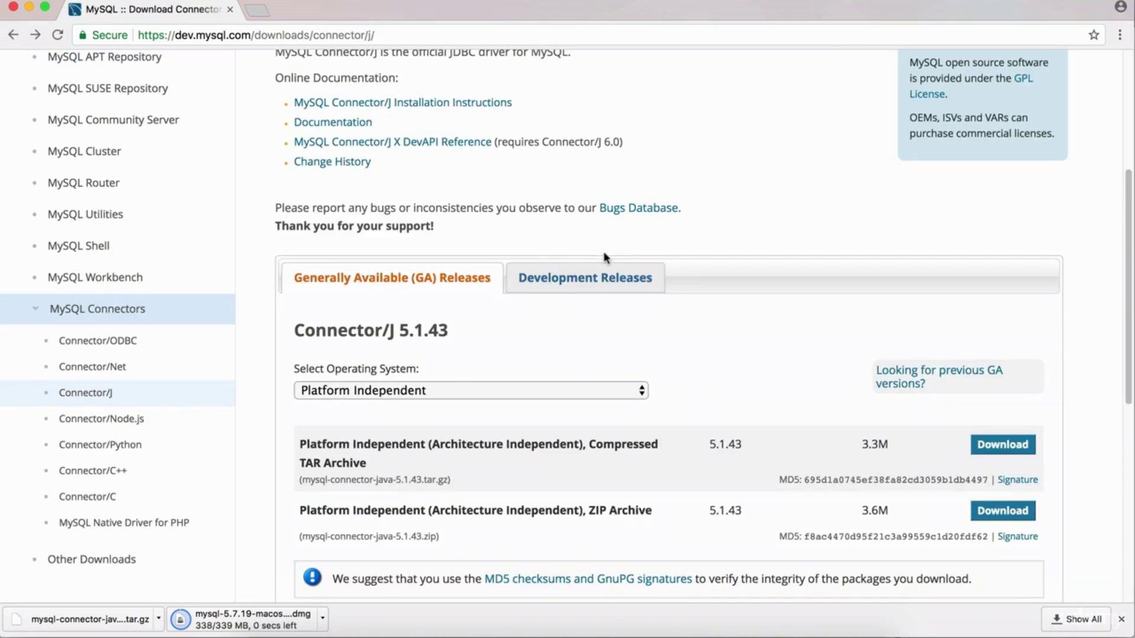
Go back to the MySQL Community Downloads page and scroll to MySQL Workbench.
click(13, 34)
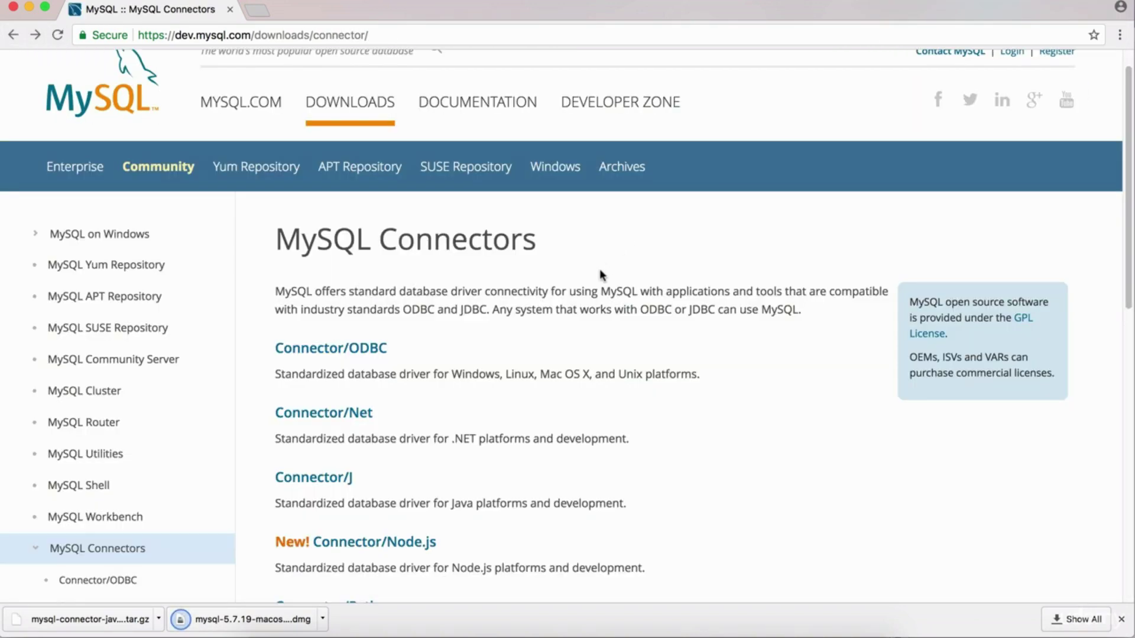
click(11, 36)
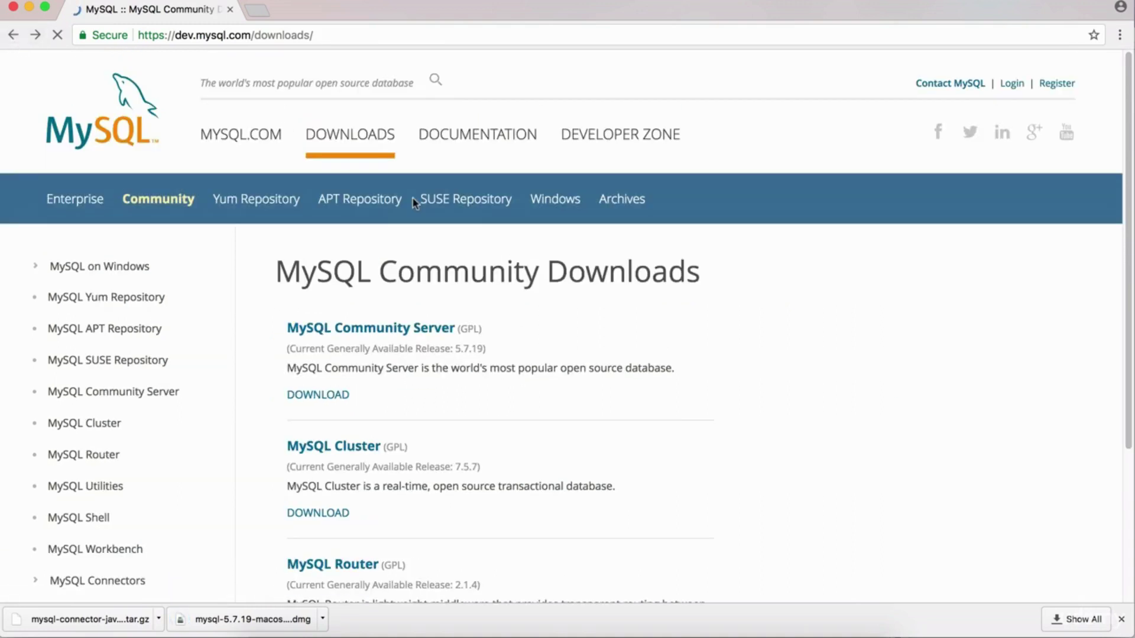
scroll(413, 201, down, 10)
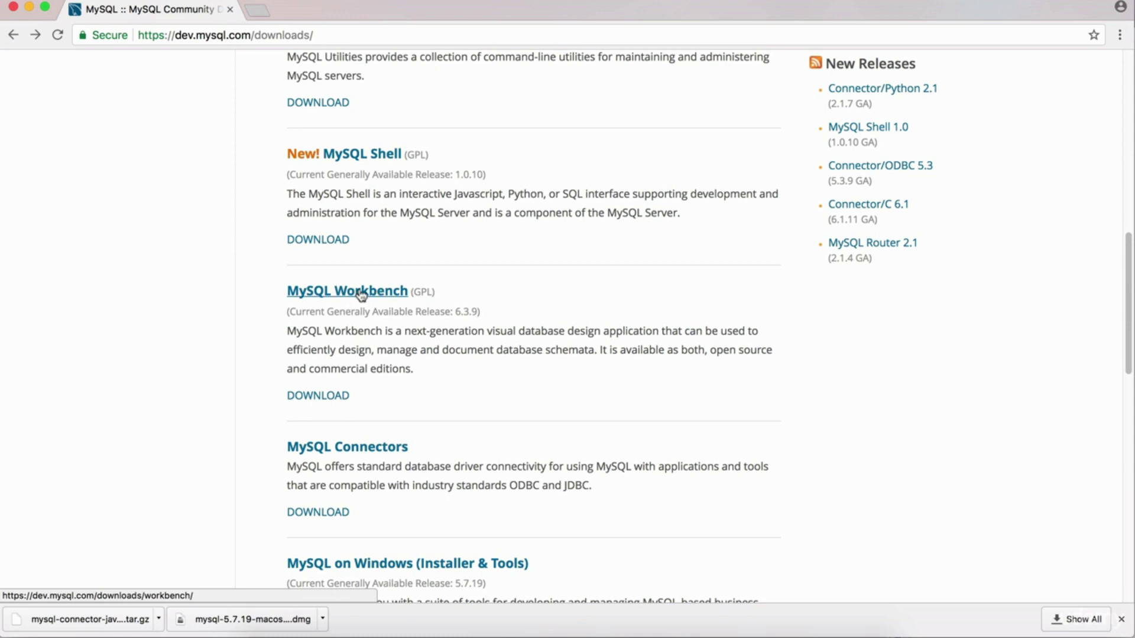
Open the MySQL Workbench 6.3.9 download page and scroll to its package list.
click(342, 402)
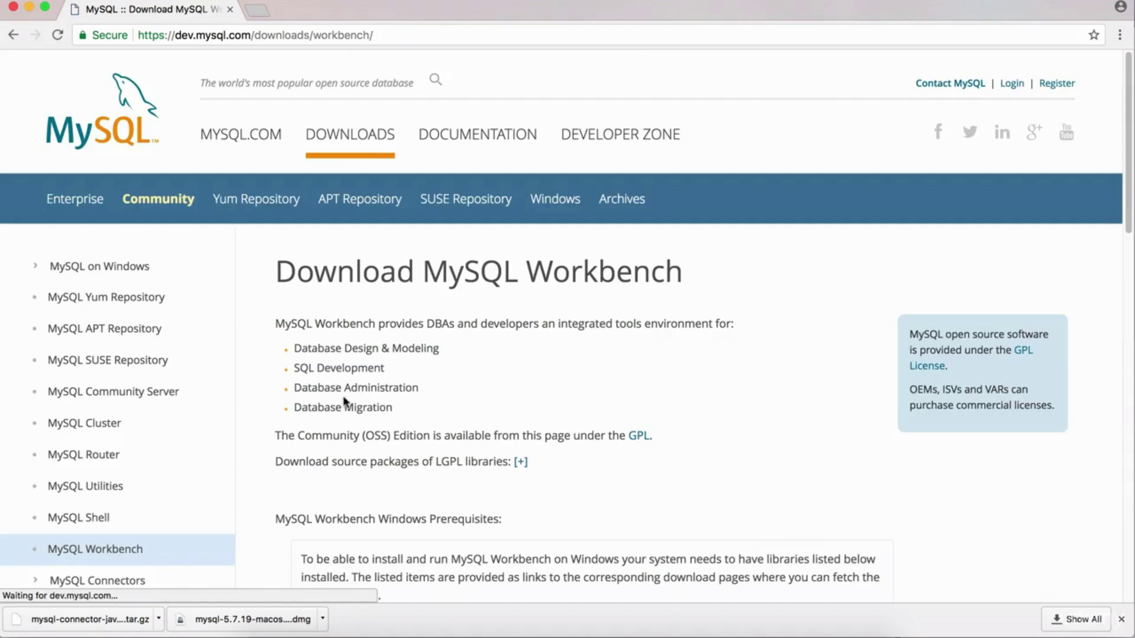
scroll(556, 379, down, 5)
scroll(577, 354, down, 10)
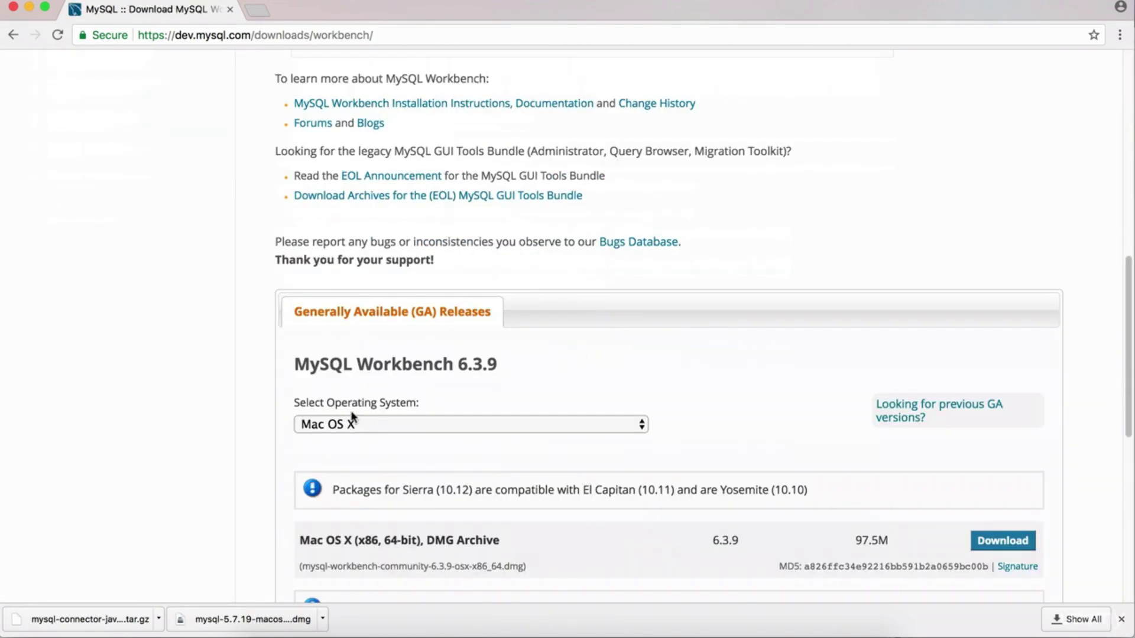
scroll(372, 438, down, 2)
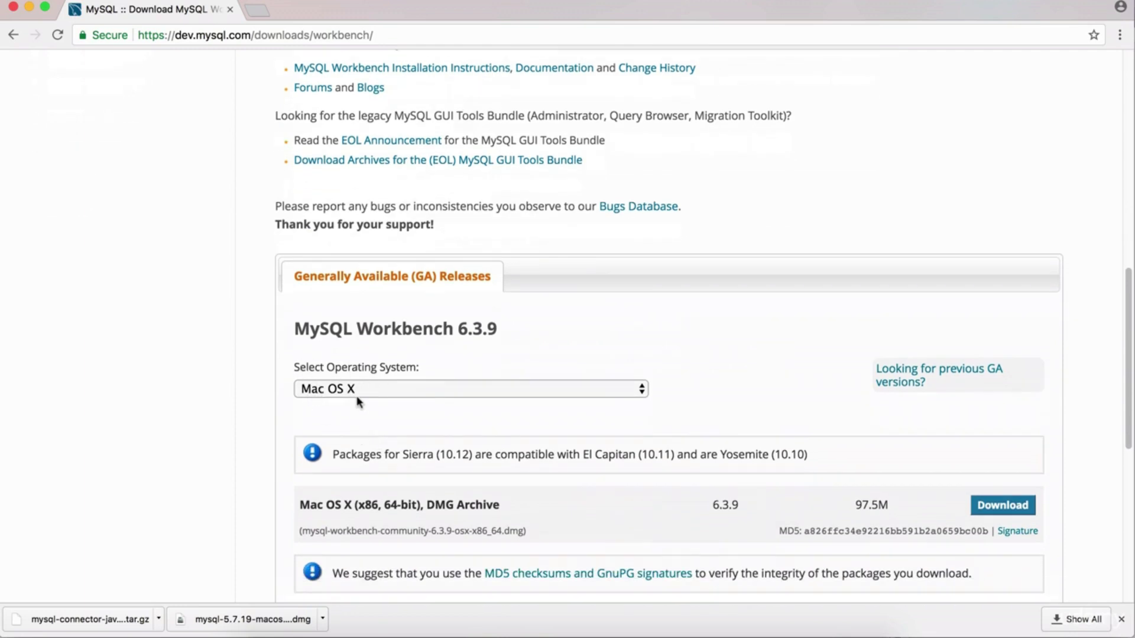
double_click(493, 504)
click(493, 504)
Download the Workbench Mac OS X DMG Archive without signing in and save it.
click(1019, 517)
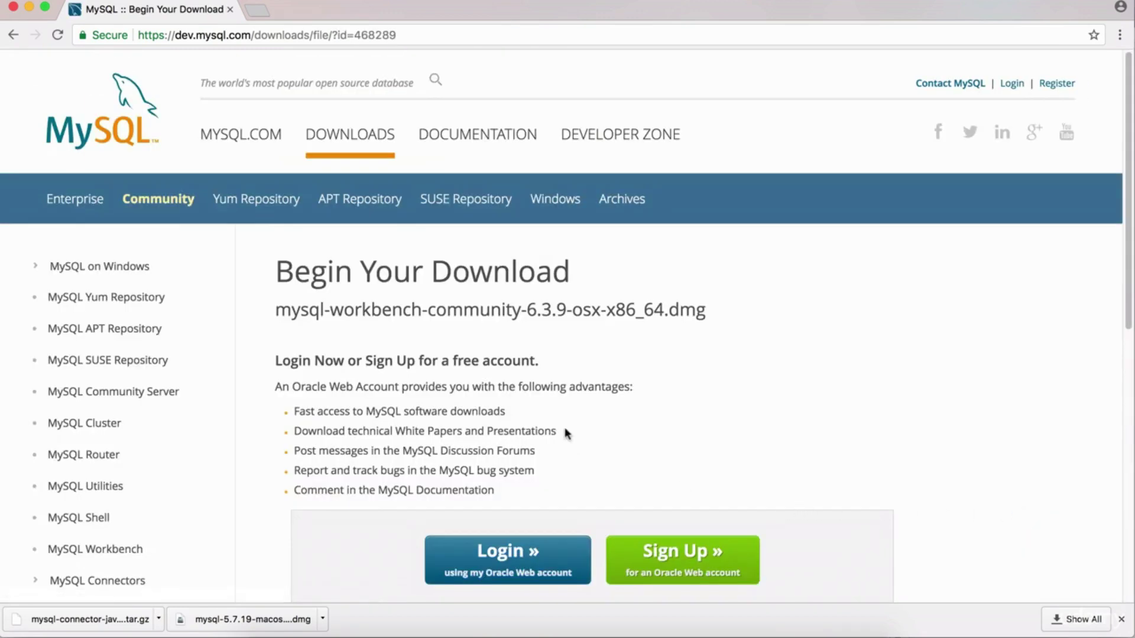
scroll(566, 433, down, 5)
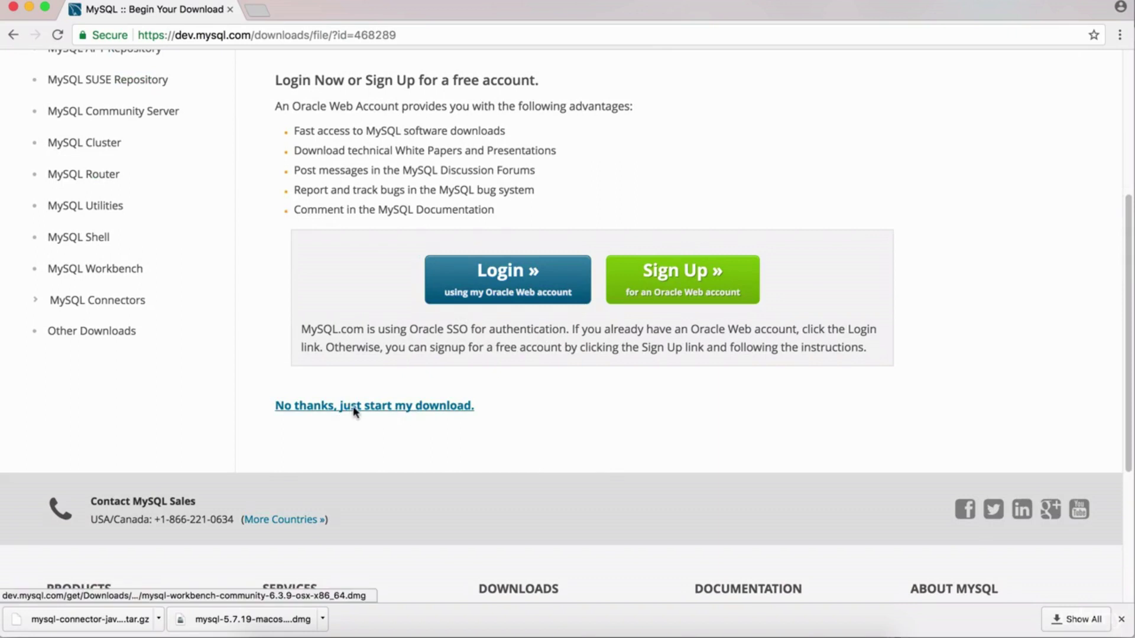
click(408, 412)
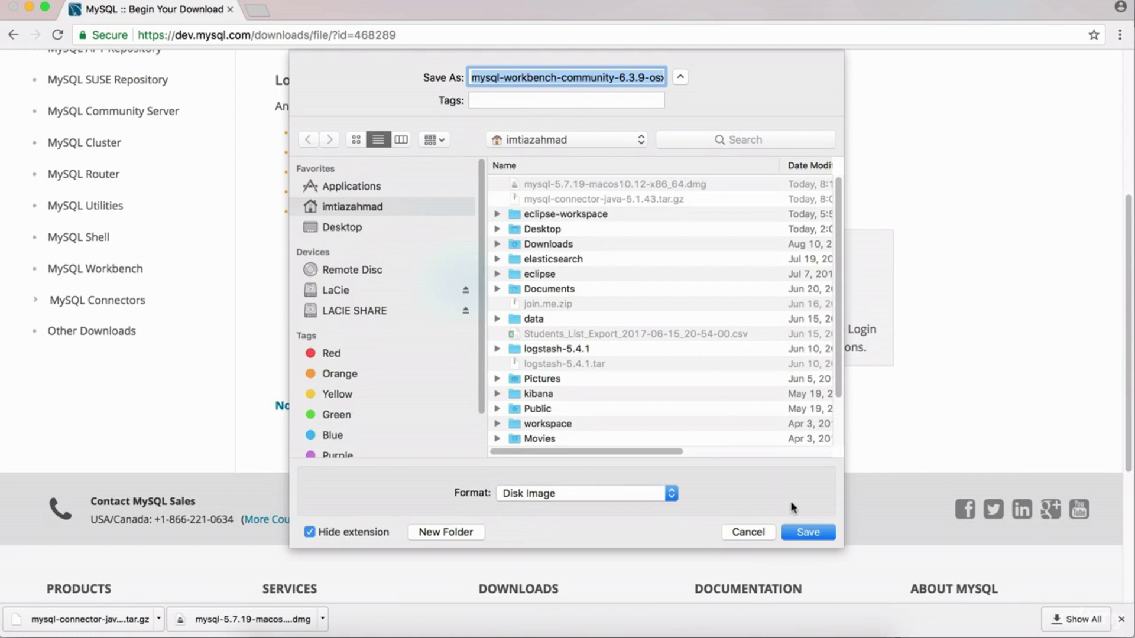
click(814, 532)
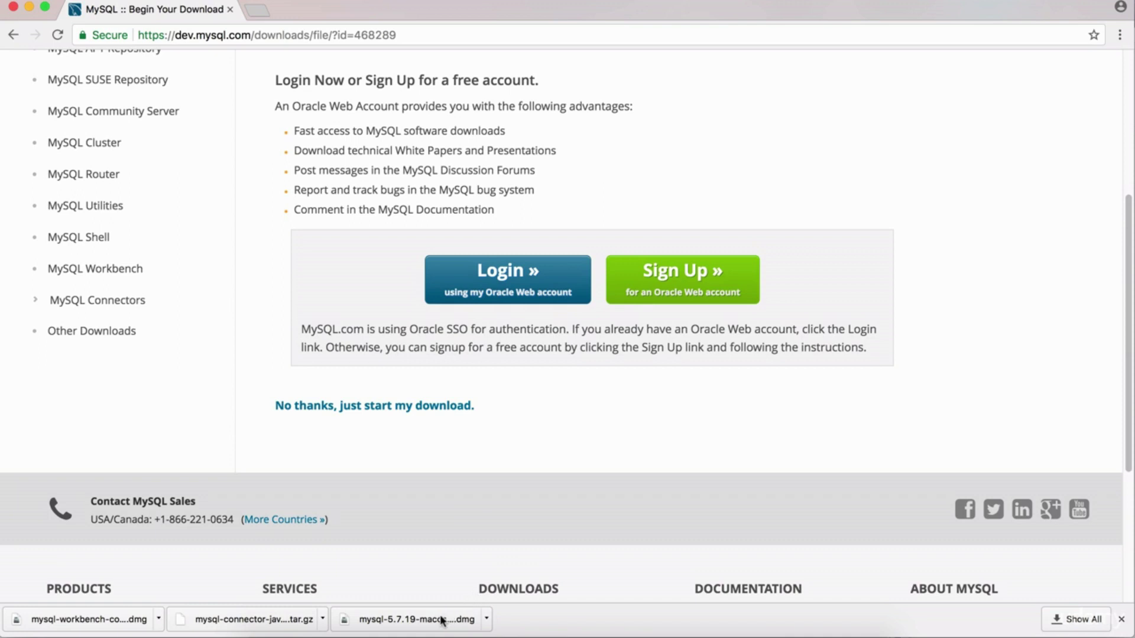
click(486, 619)
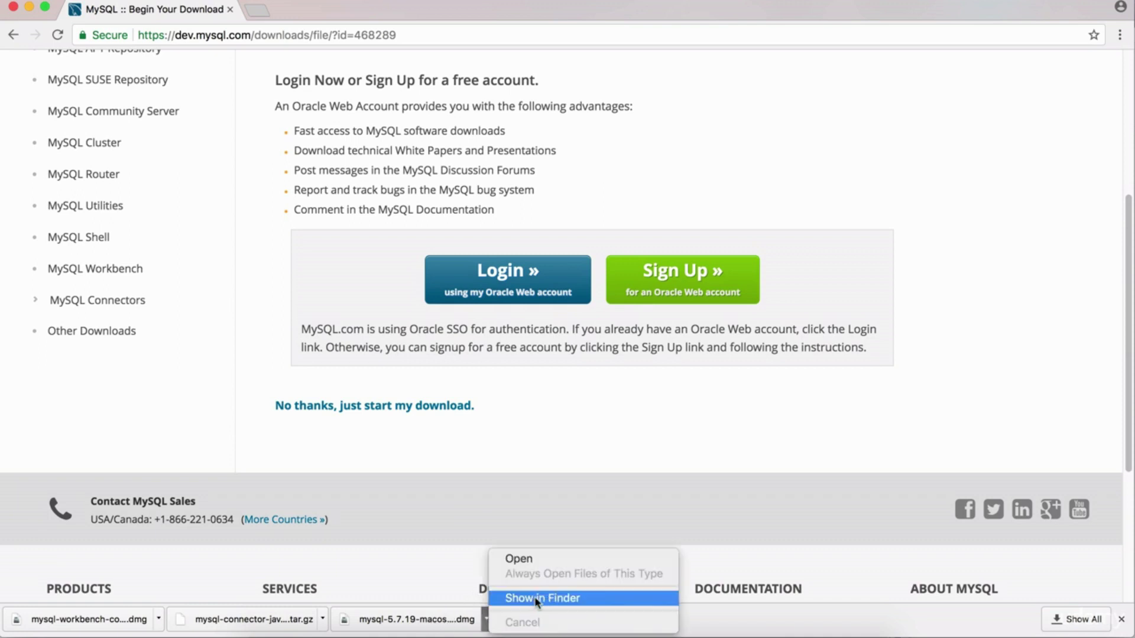
Reveal mysql-5.7.19-macos10.12-x86_64.dmg in Finder, mount it, and launch its .pkg installer.
click(539, 600)
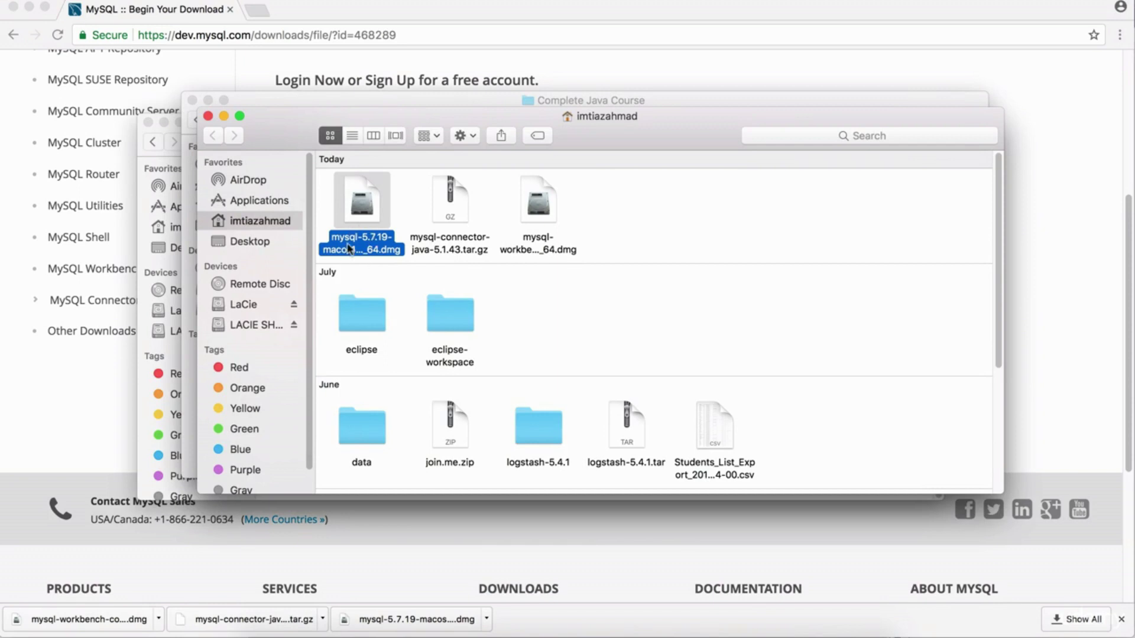
click(369, 243)
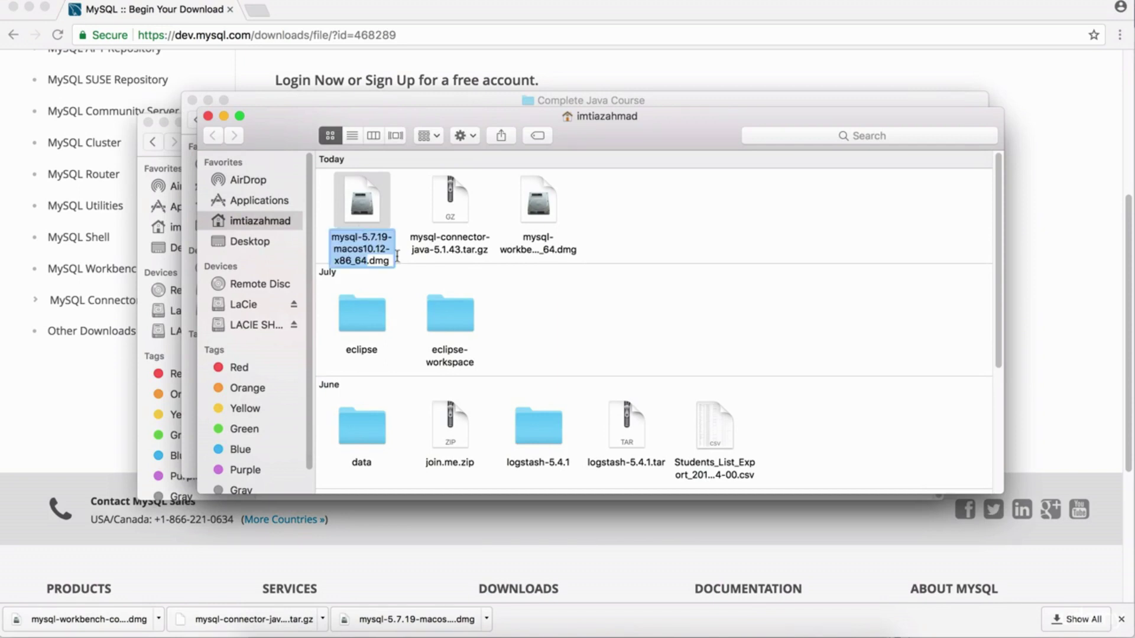
click(415, 259)
click(362, 231)
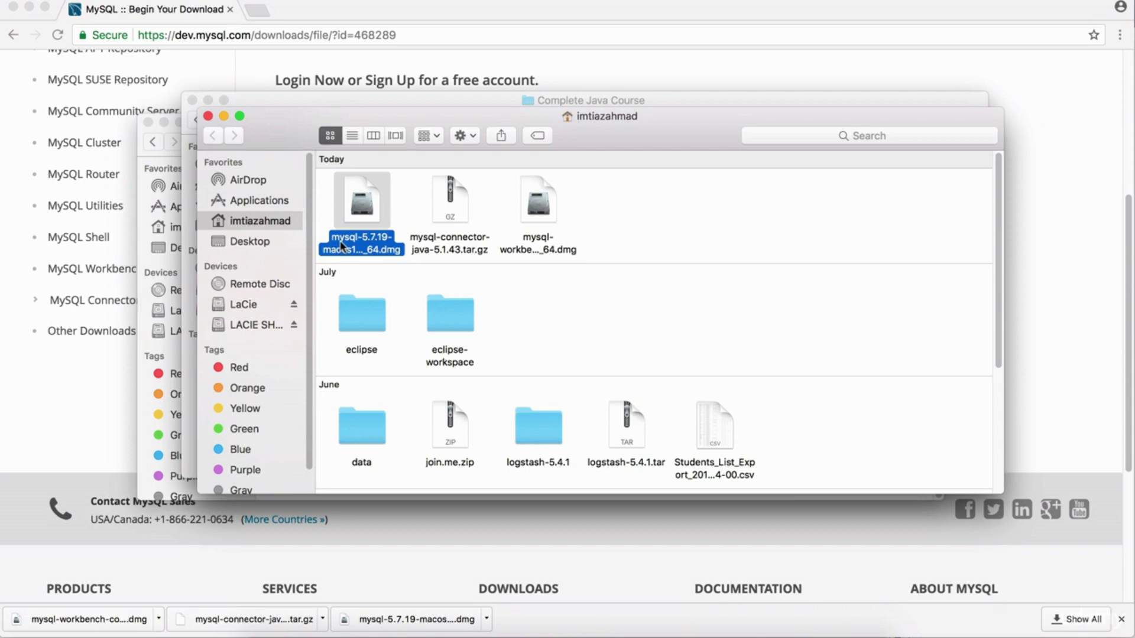
double_click(364, 236)
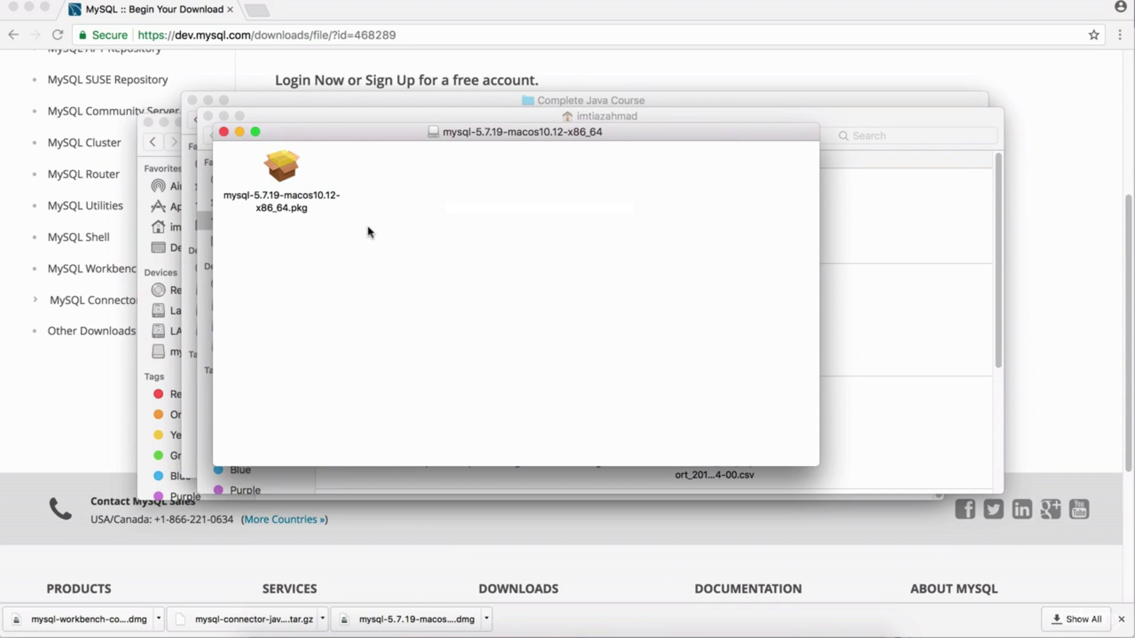
click(311, 202)
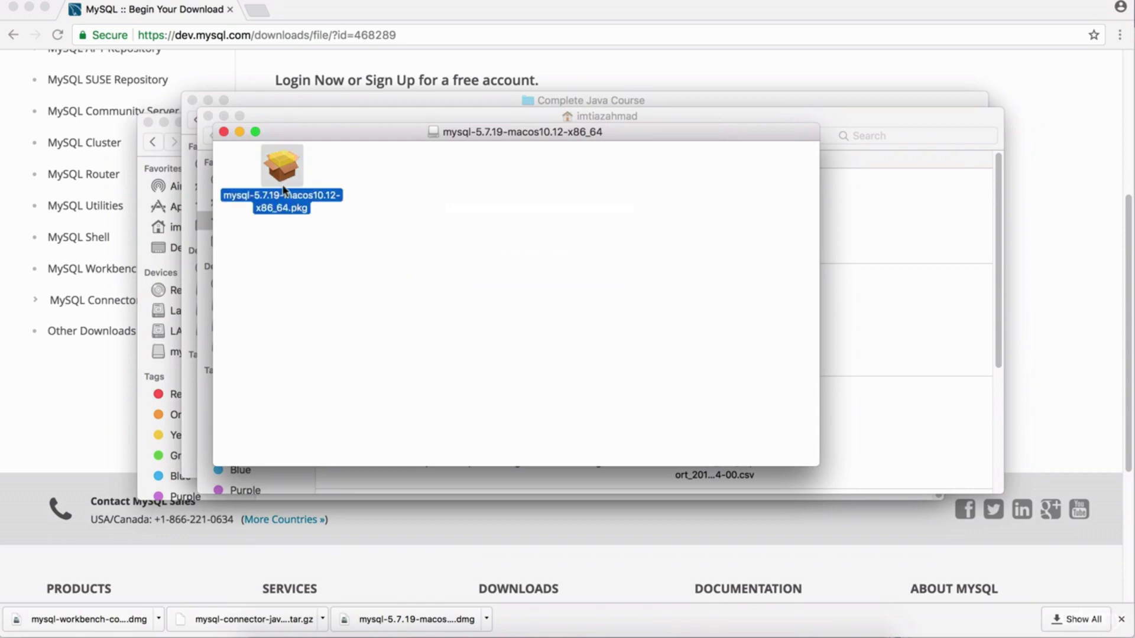
double_click(286, 188)
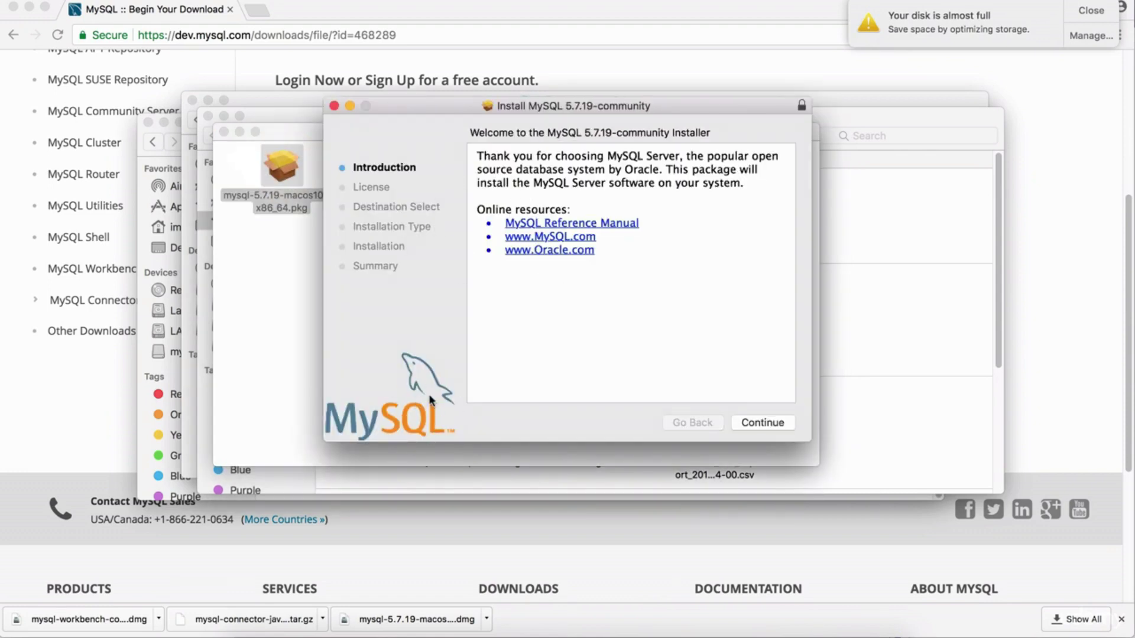
Accept the license and run the standard installation, authorising with the administrator password.
click(763, 423)
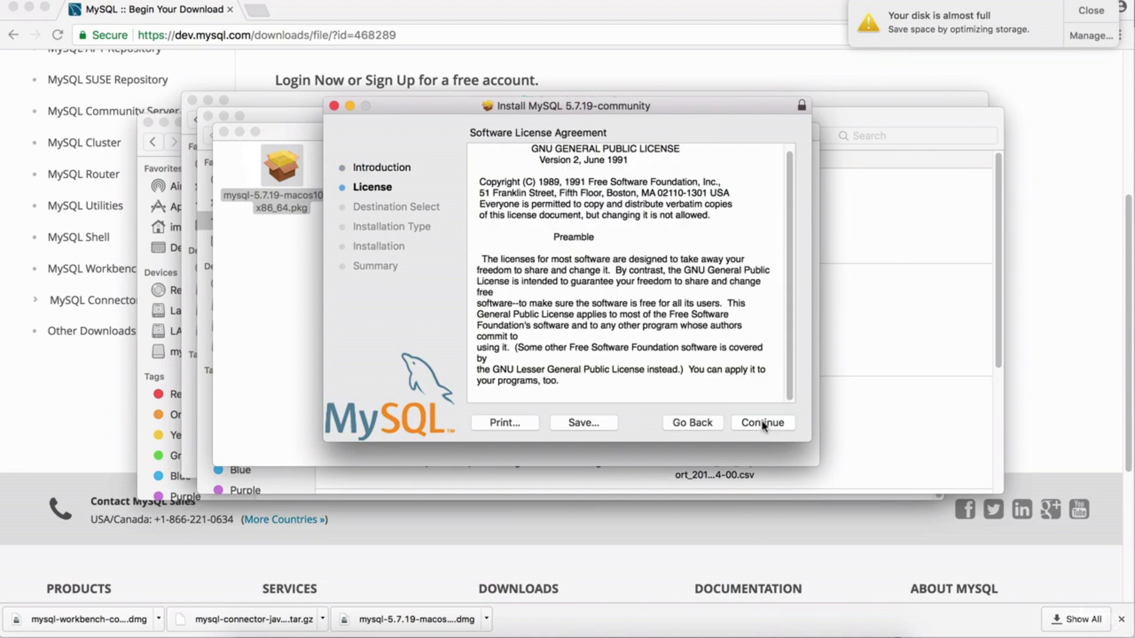
click(768, 426)
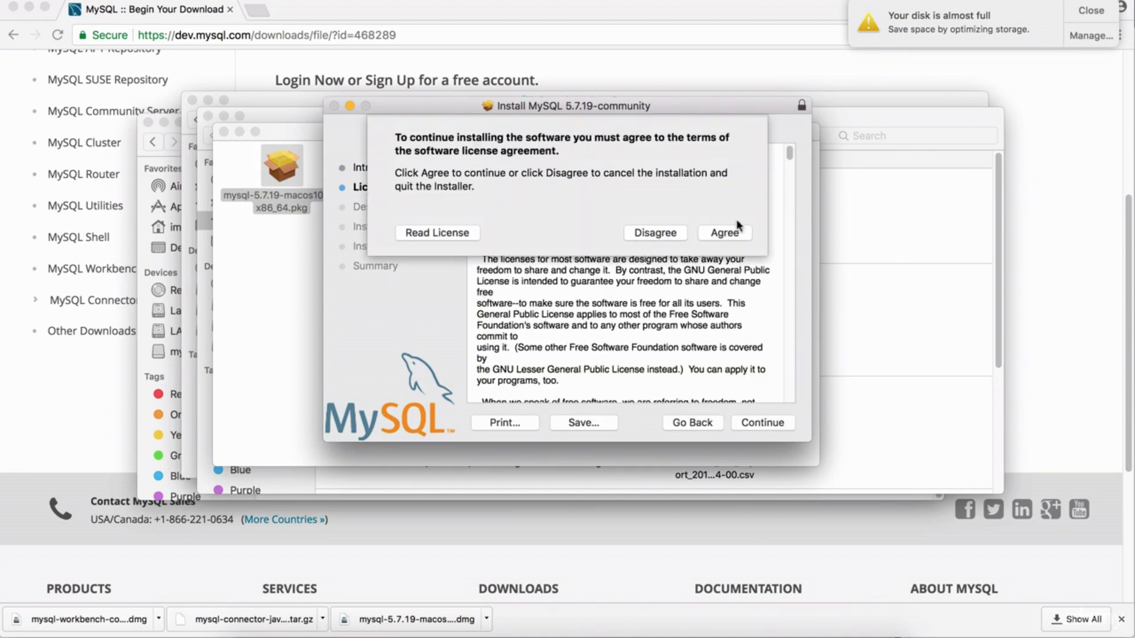
click(722, 232)
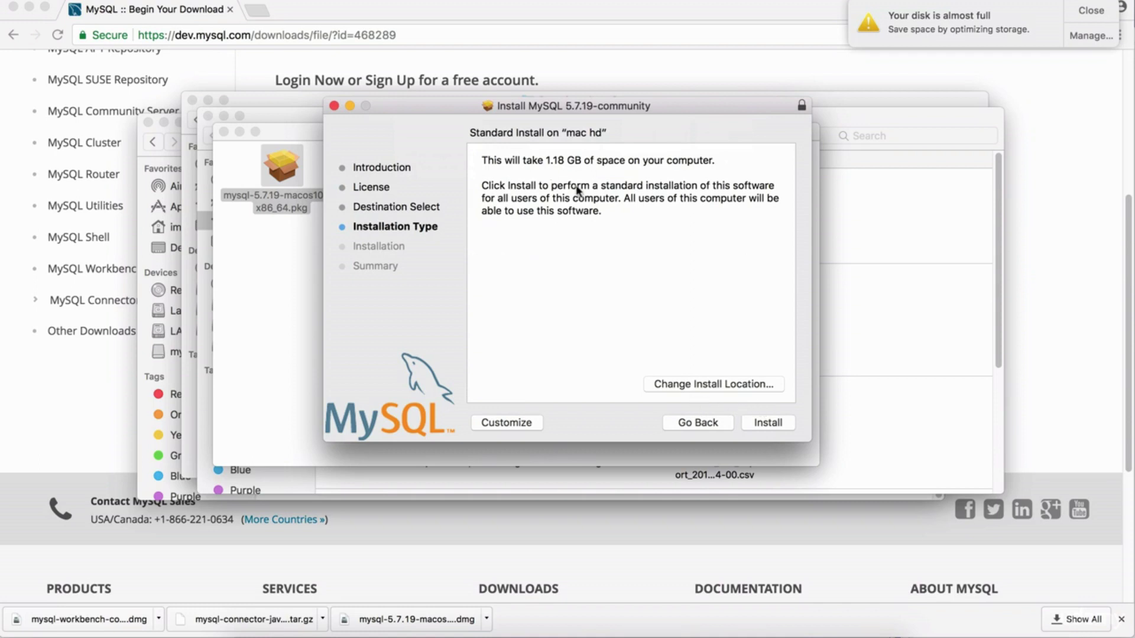
click(763, 421)
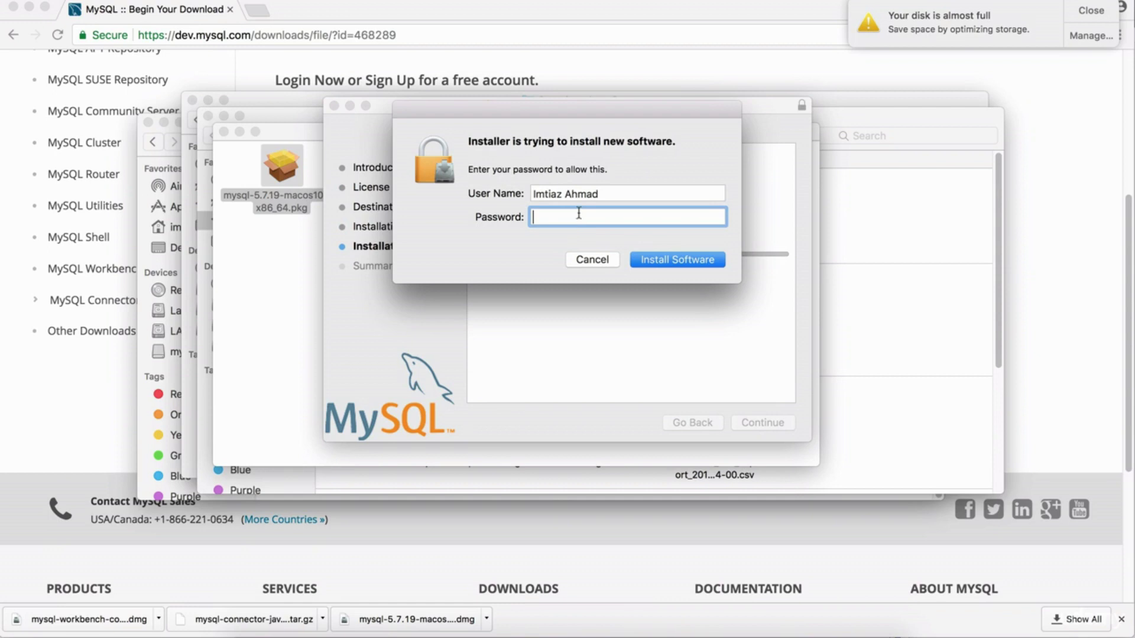
text(********)
key(Return)
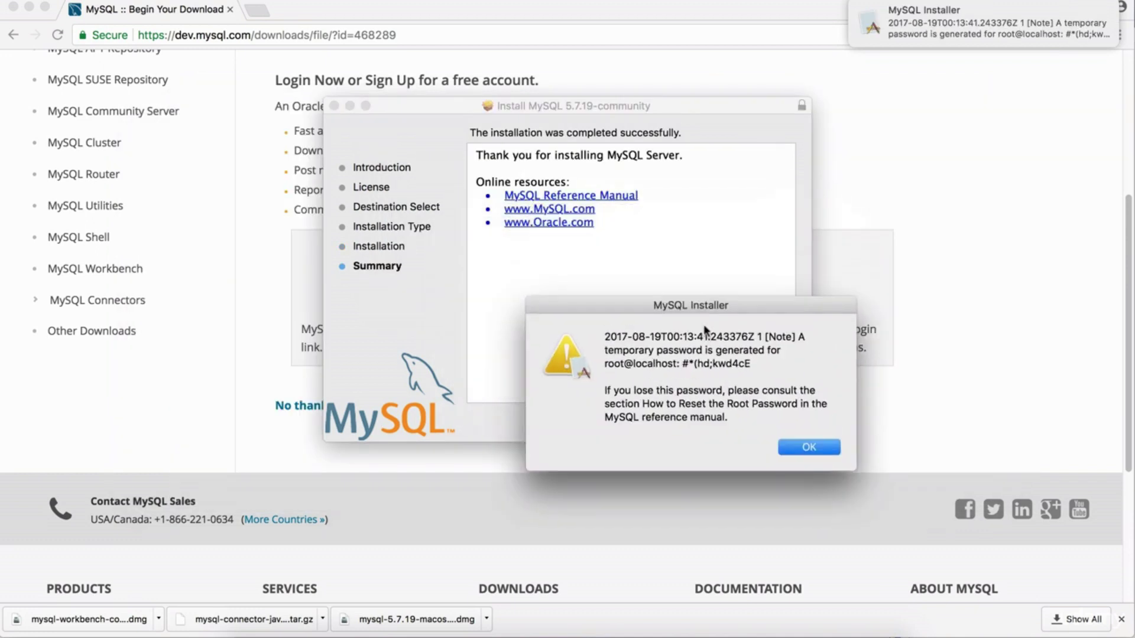
Copy the temporary root password from the alert, dismiss it, and close the installer.
drag(704, 330, 628, 165)
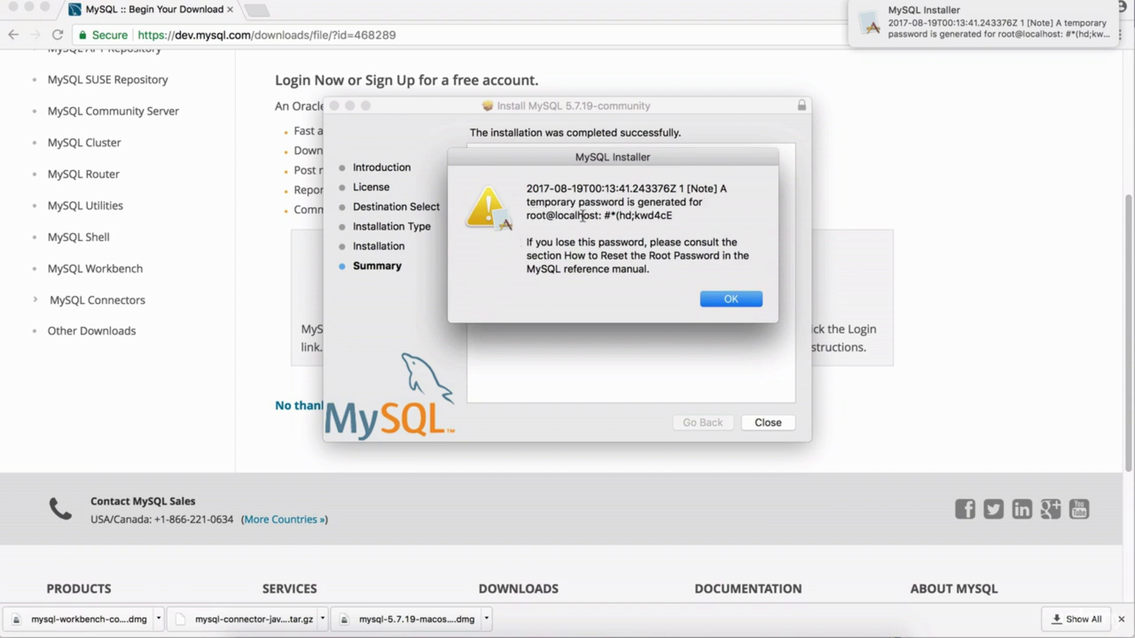
drag(602, 216, 673, 216)
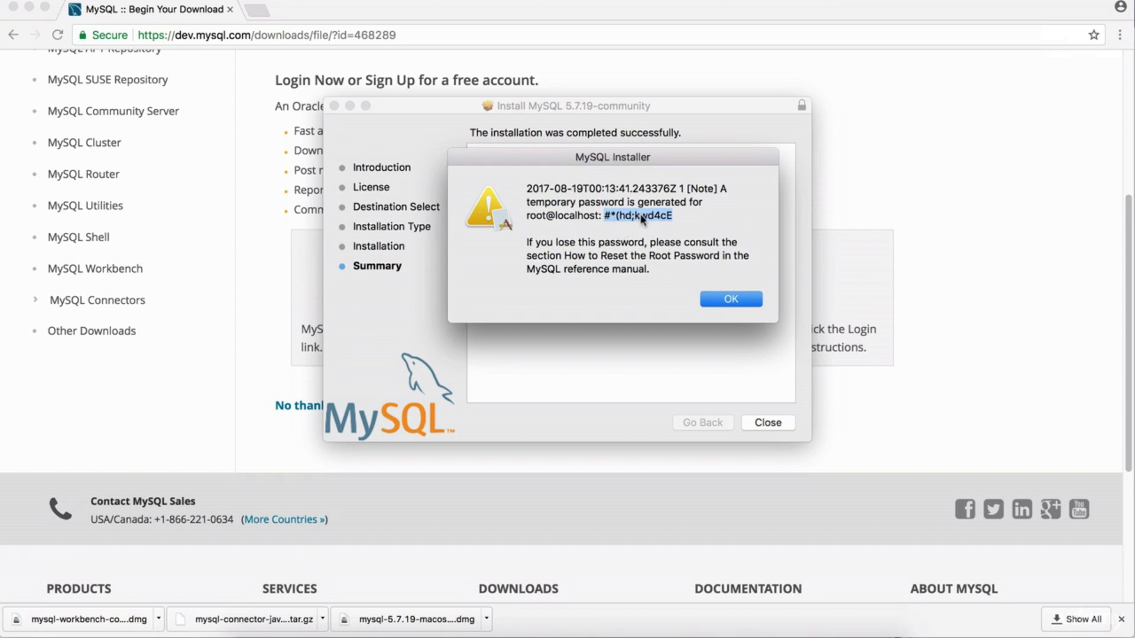
right_click(643, 218)
click(679, 273)
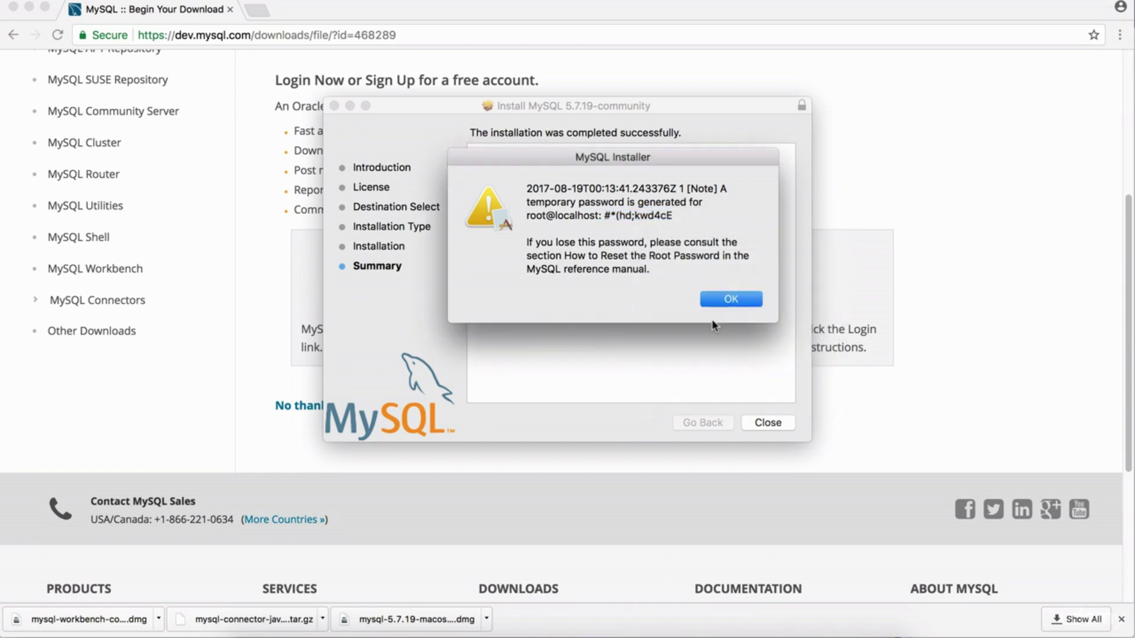
click(742, 303)
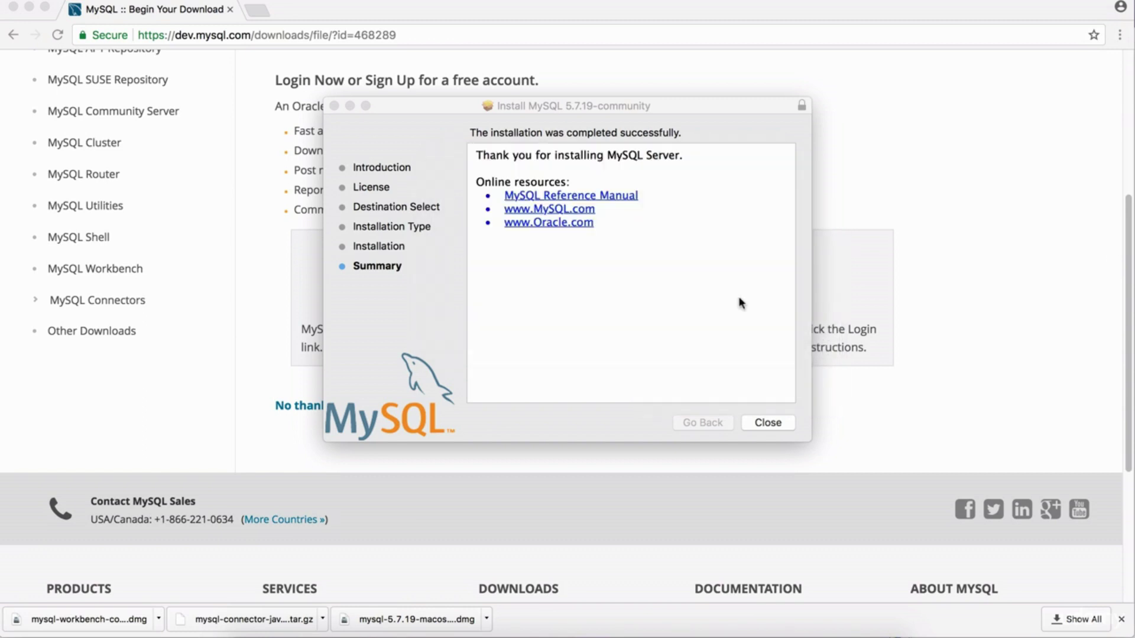
click(768, 423)
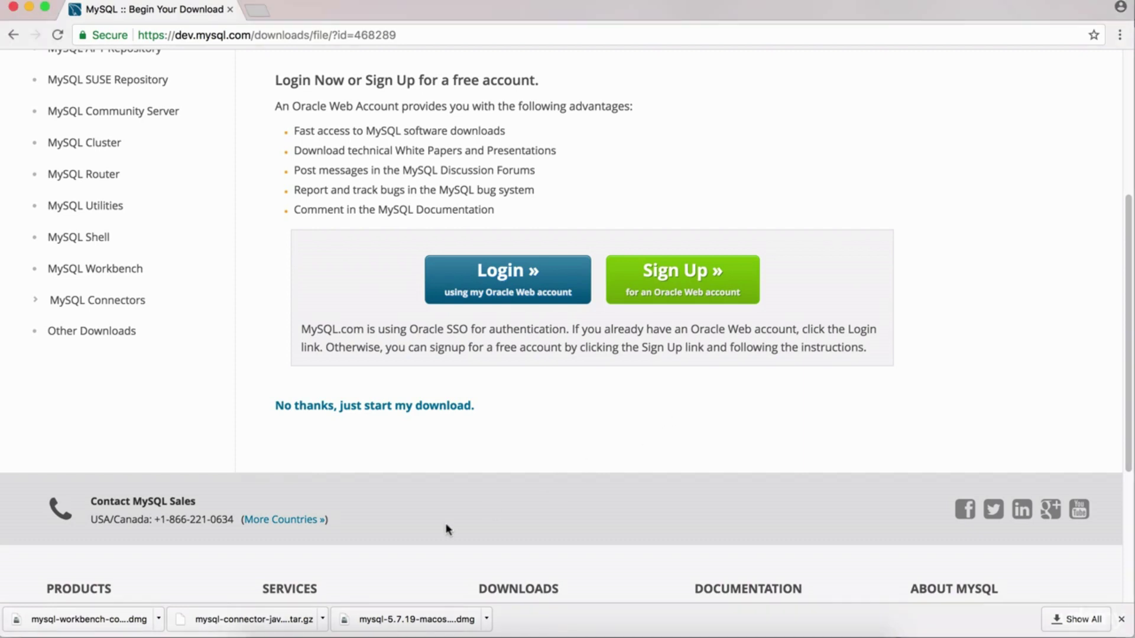
Reveal the connector tar.gz in Finder, extract it, and open mysql-connector-java-5.1.43.
click(323, 618)
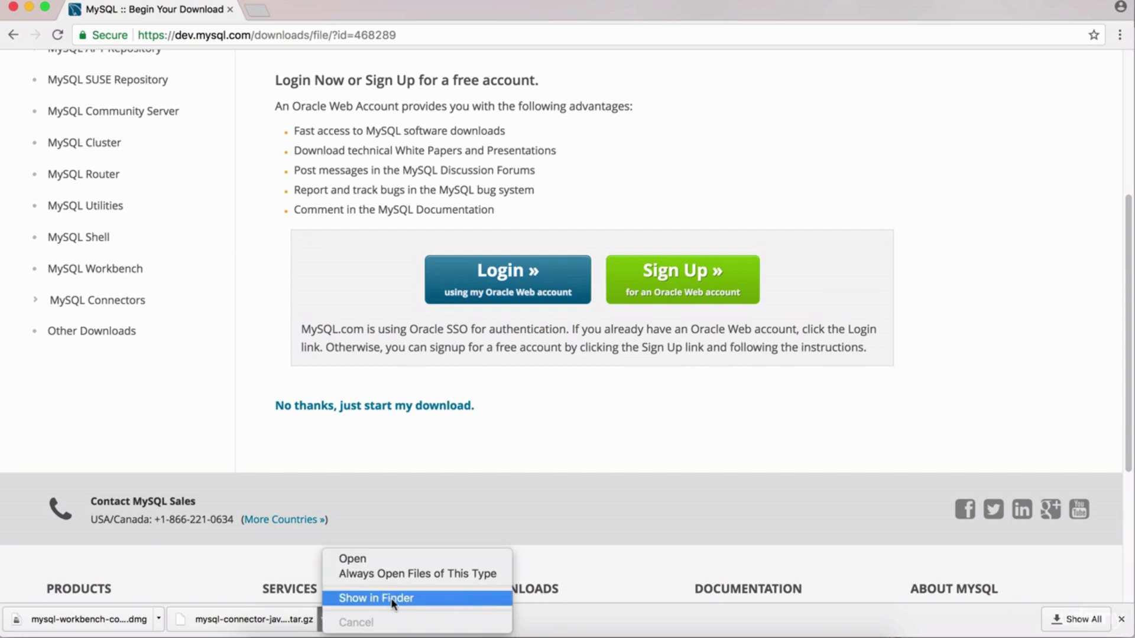
click(393, 598)
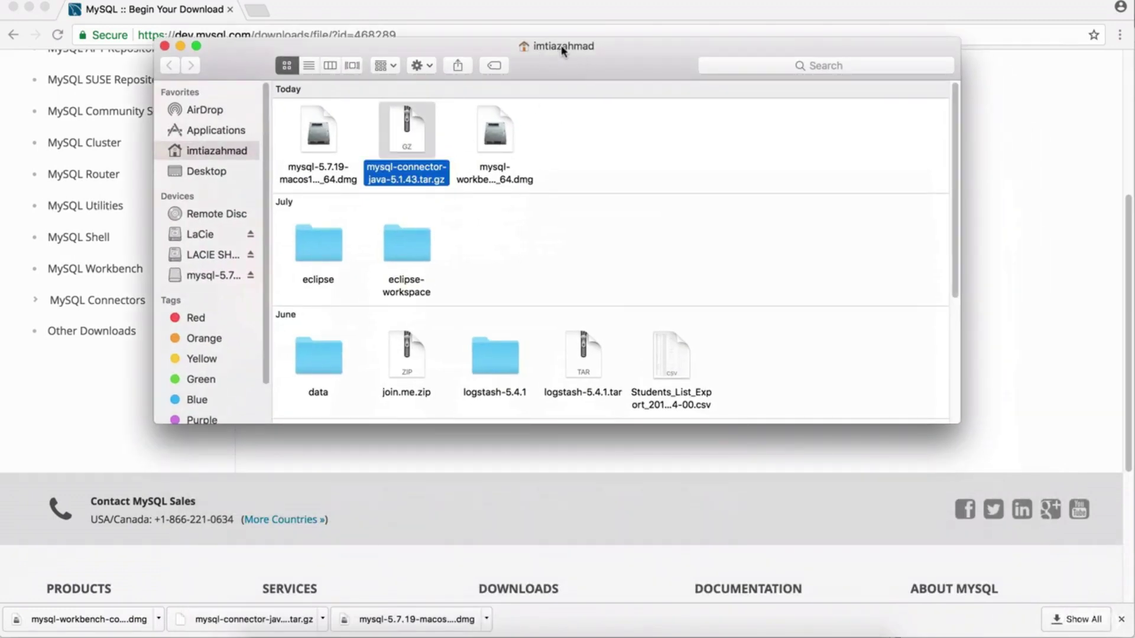
double_click(406, 134)
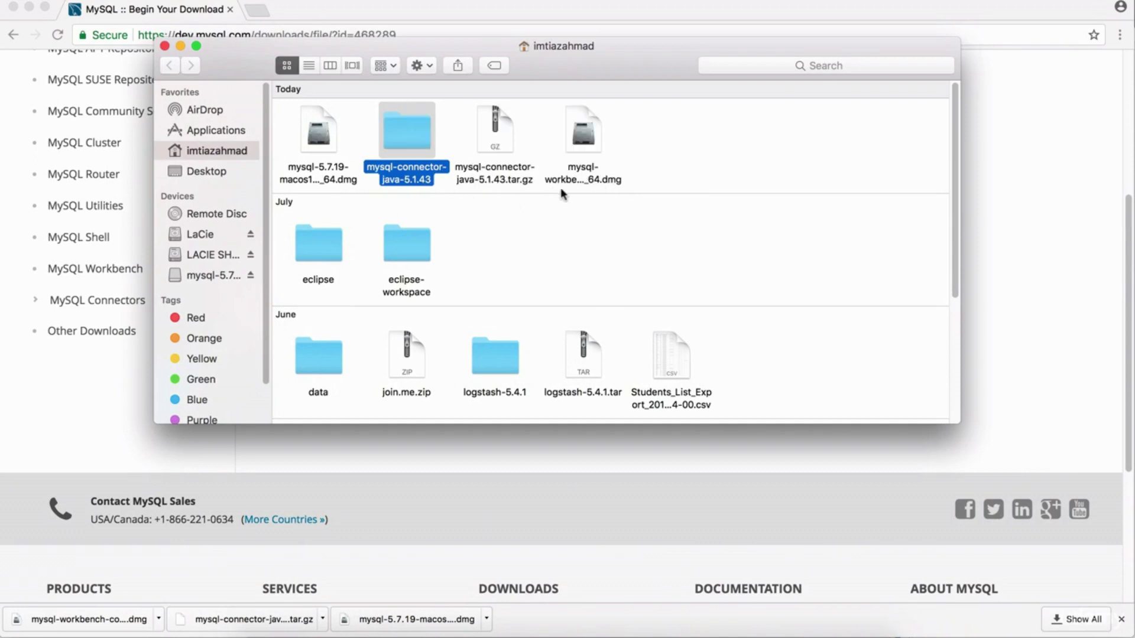
double_click(404, 139)
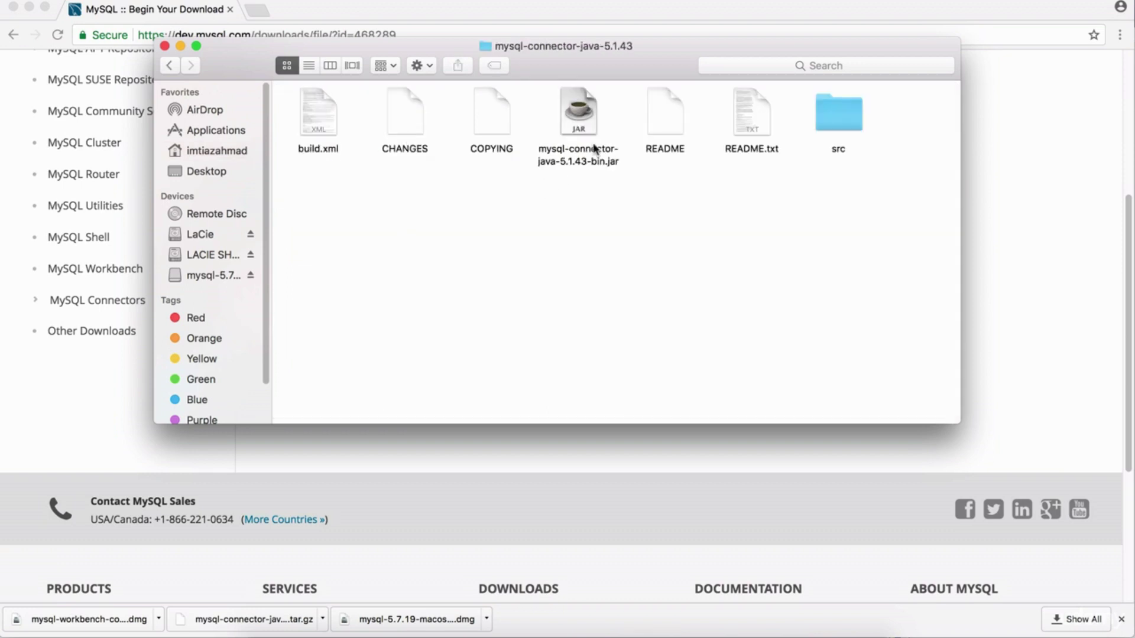
Locate and select mysql-connector-java-5.1.43-bin.jar in the extracted folder.
click(594, 149)
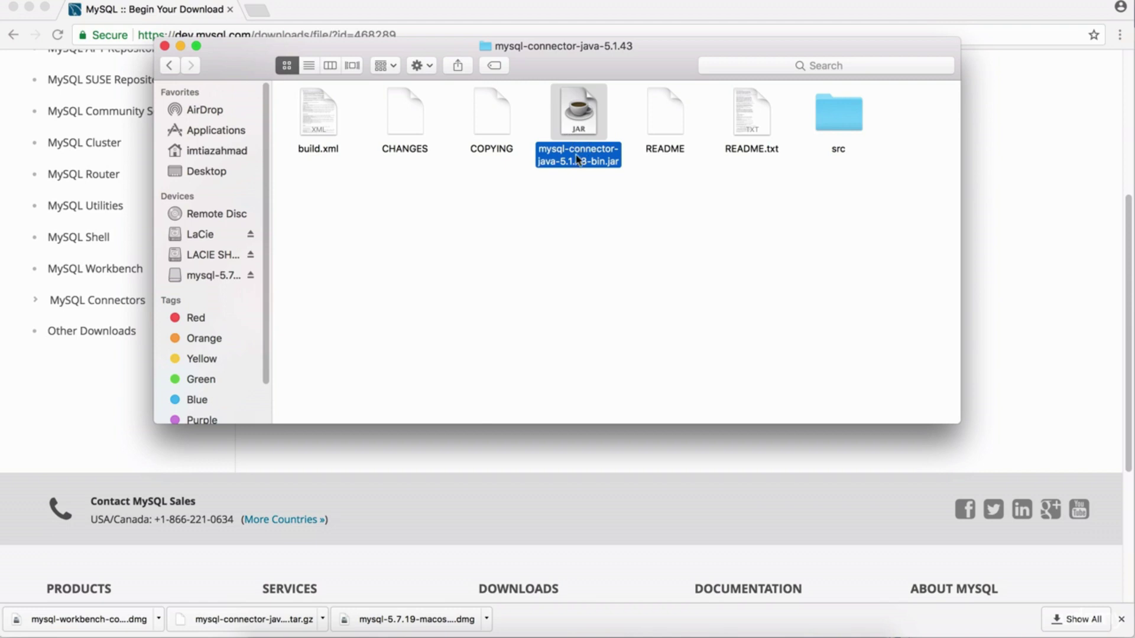
click(574, 186)
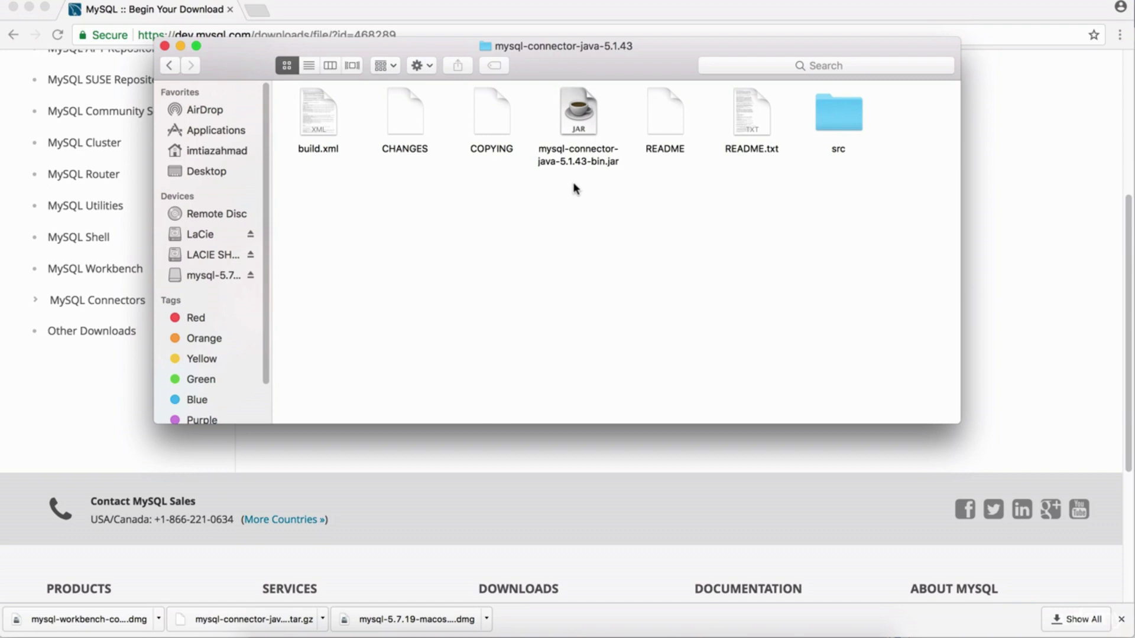
click(574, 113)
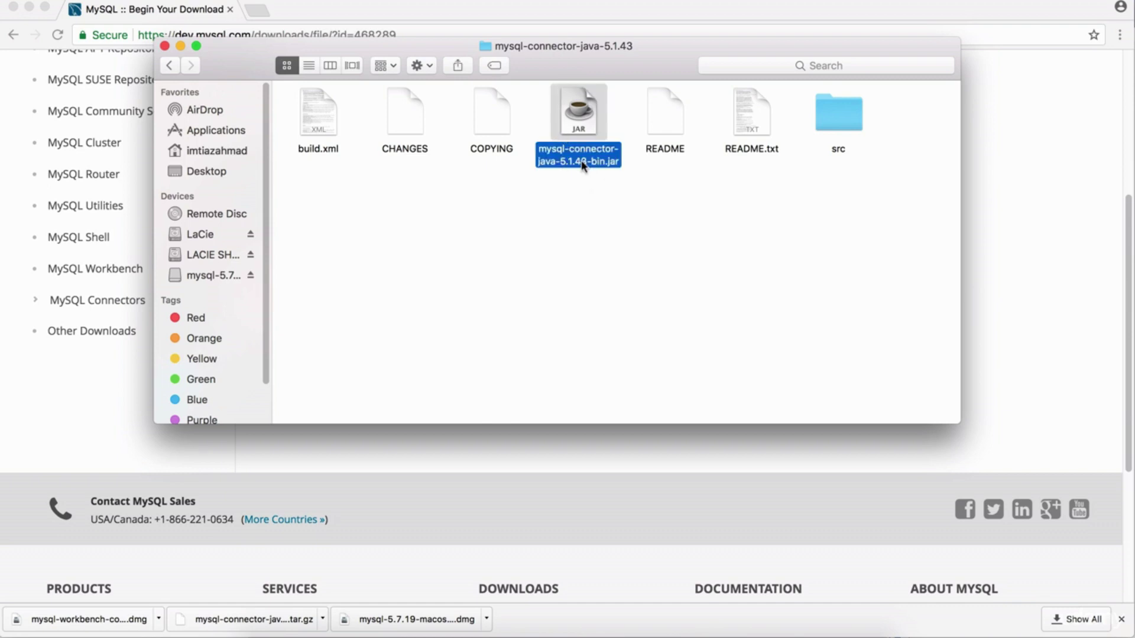
click(171, 66)
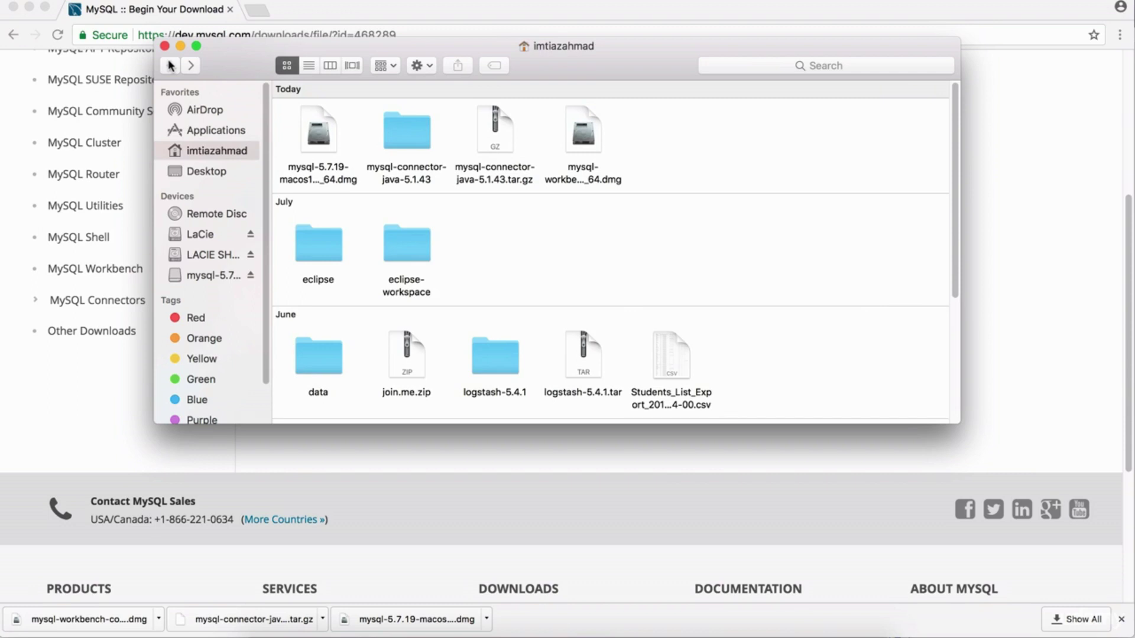
double_click(407, 141)
click(590, 130)
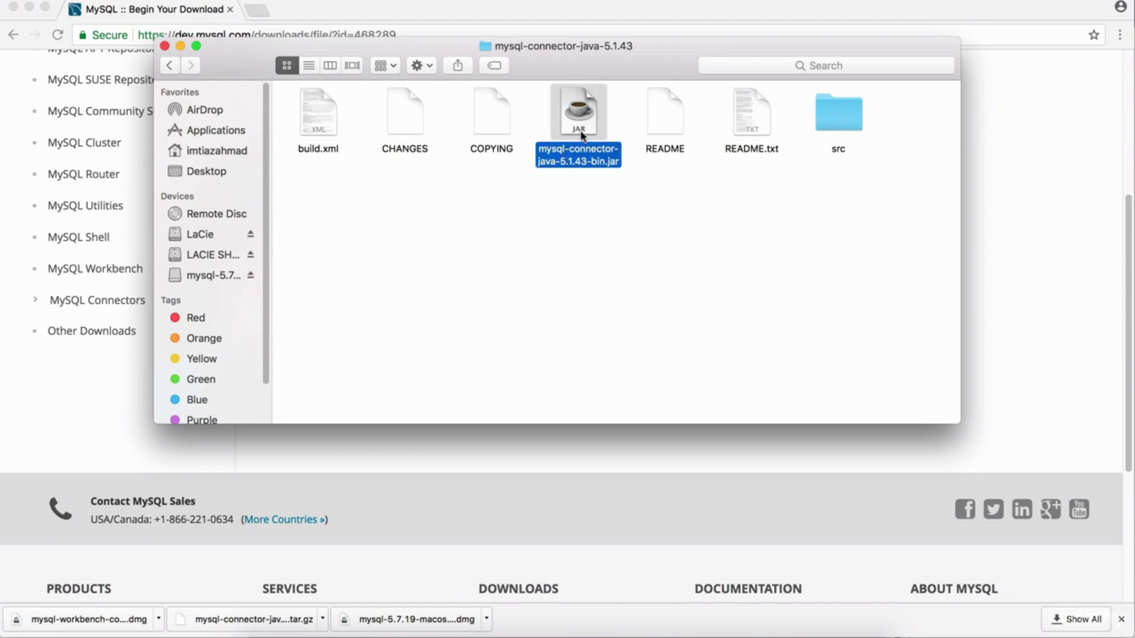
click(107, 547)
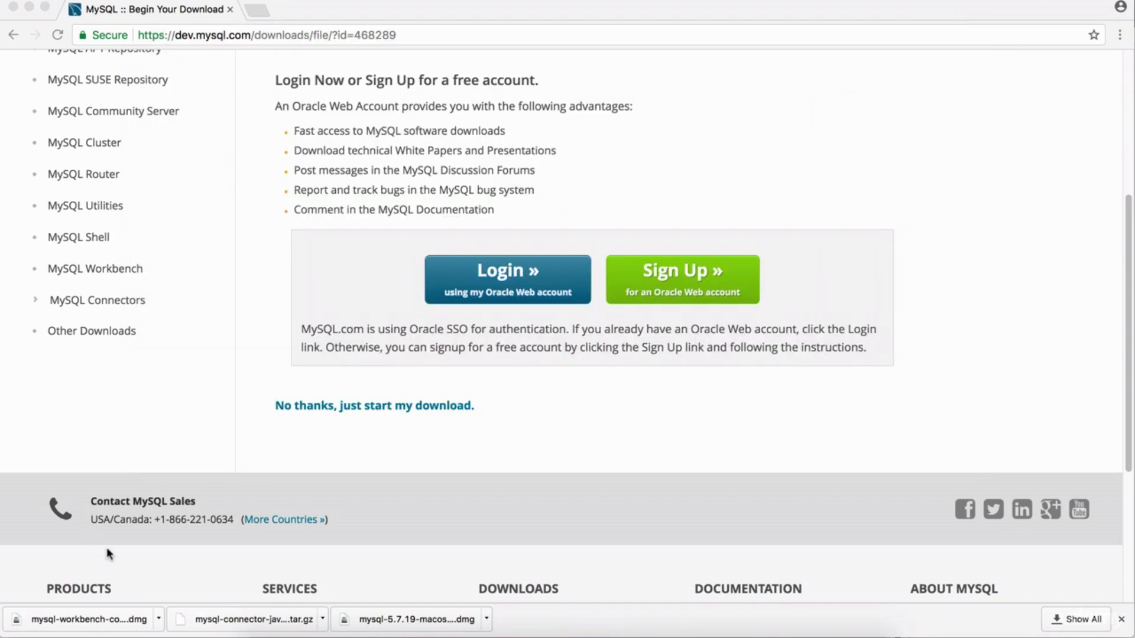
Reveal the downloaded MySQL Workbench 6.3.9 disk image in Finder and open it.
click(158, 618)
click(158, 617)
click(189, 601)
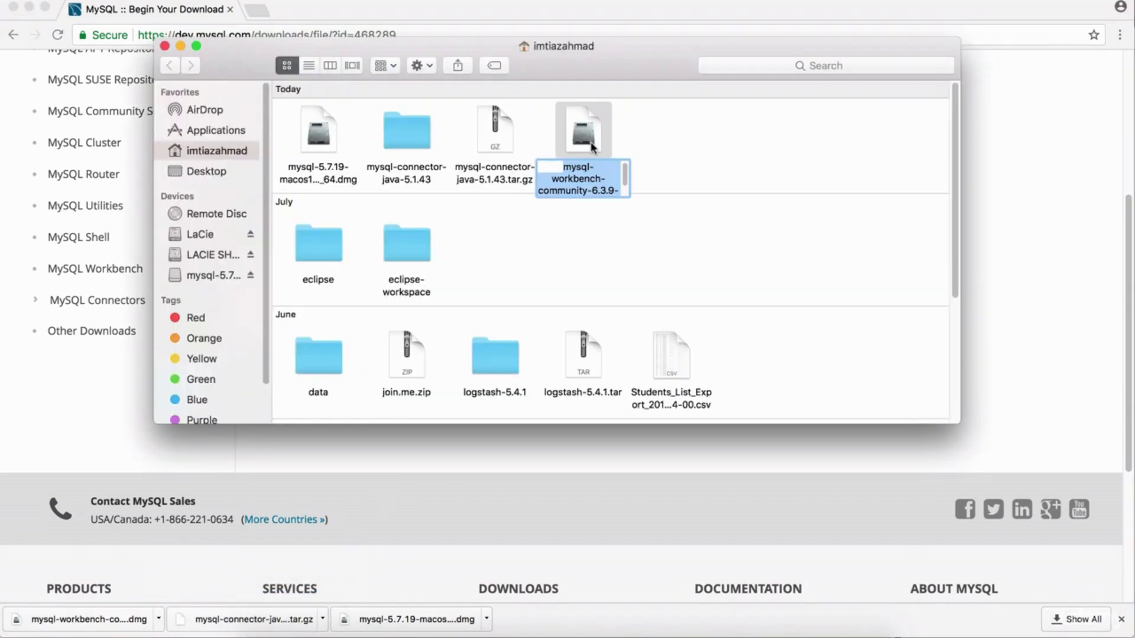
click(648, 143)
click(597, 146)
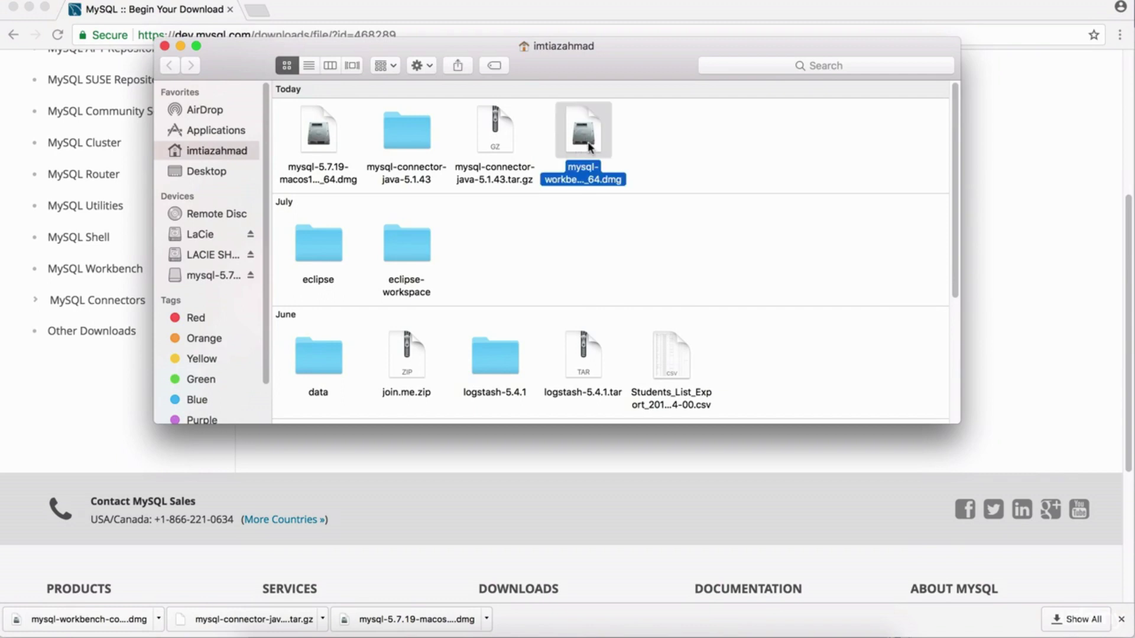
double_click(582, 148)
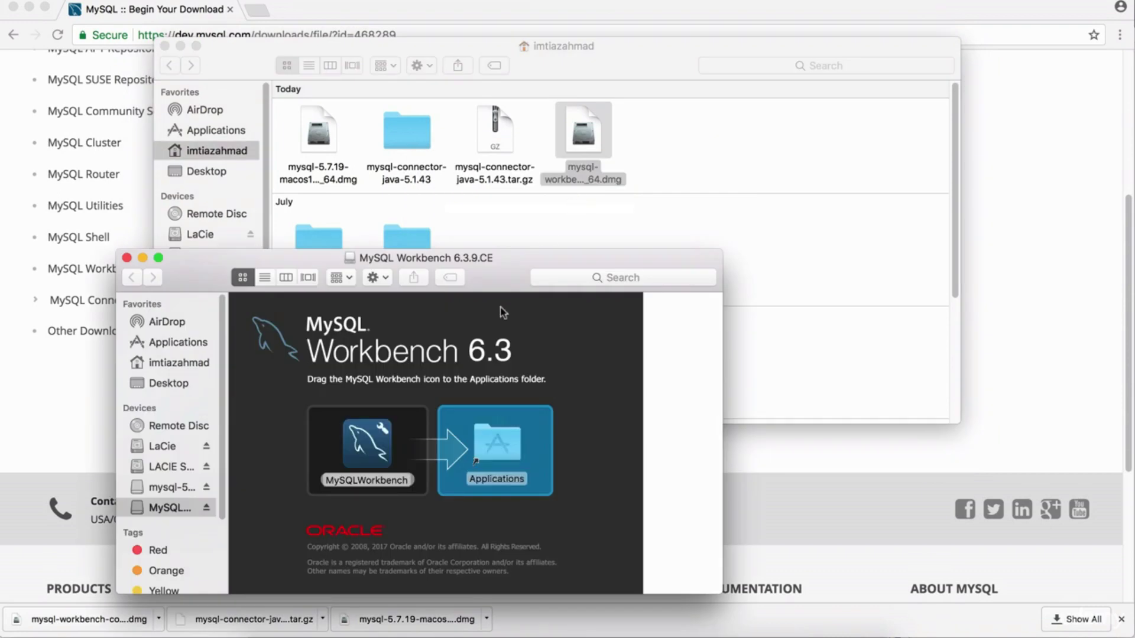
Copy MySQLWorkbench from the mounted disk image into the Applications folder.
drag(499, 276, 595, 204)
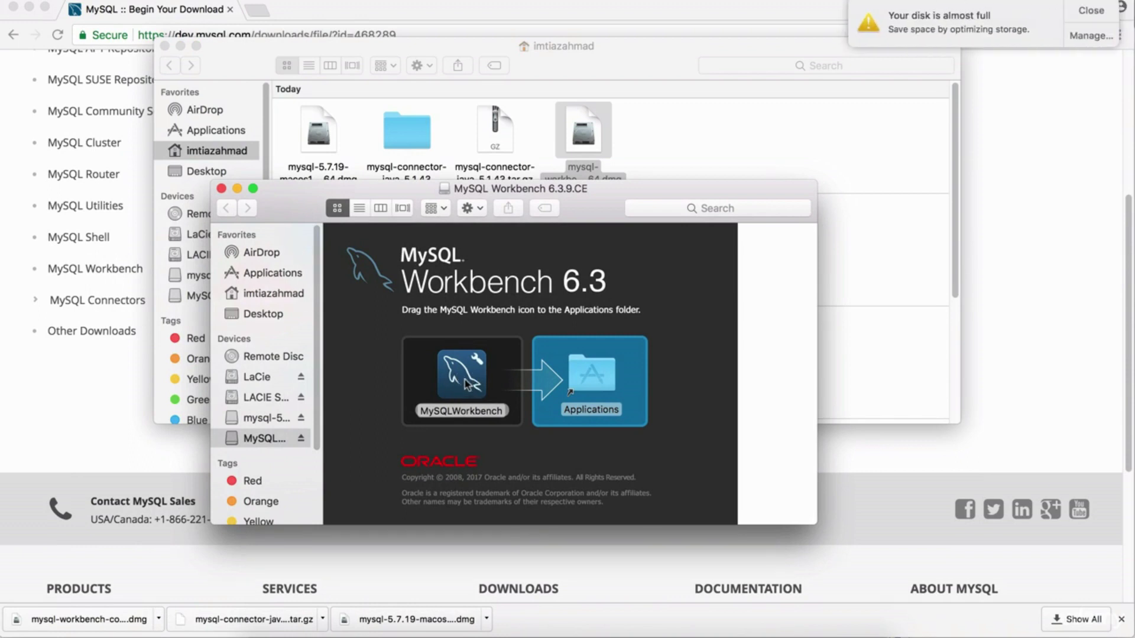
click(464, 381)
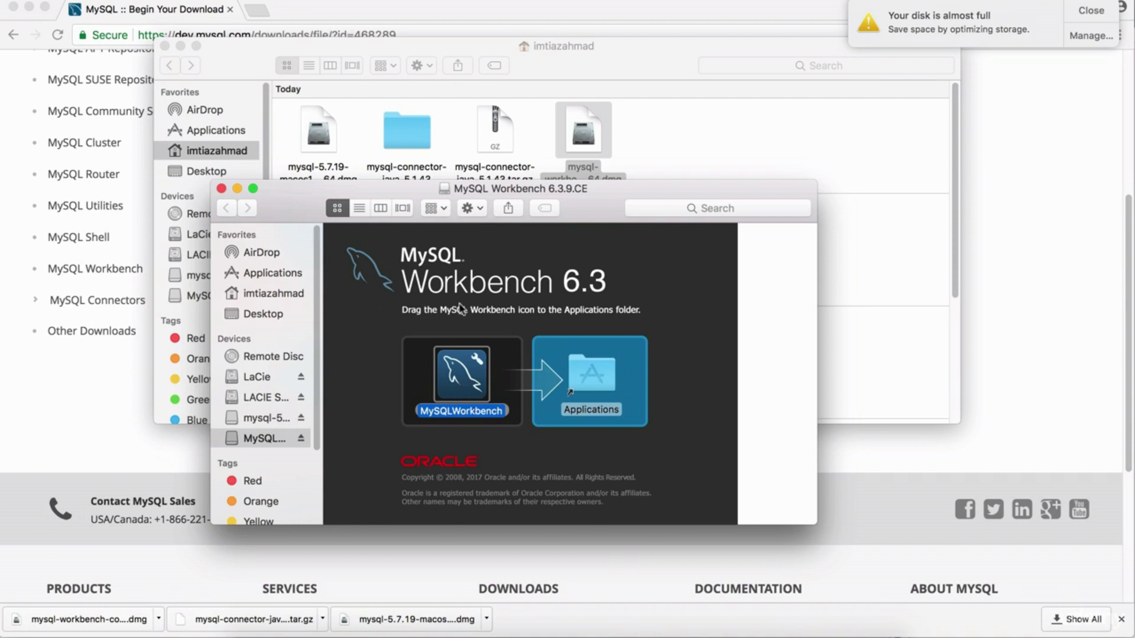
double_click(472, 369)
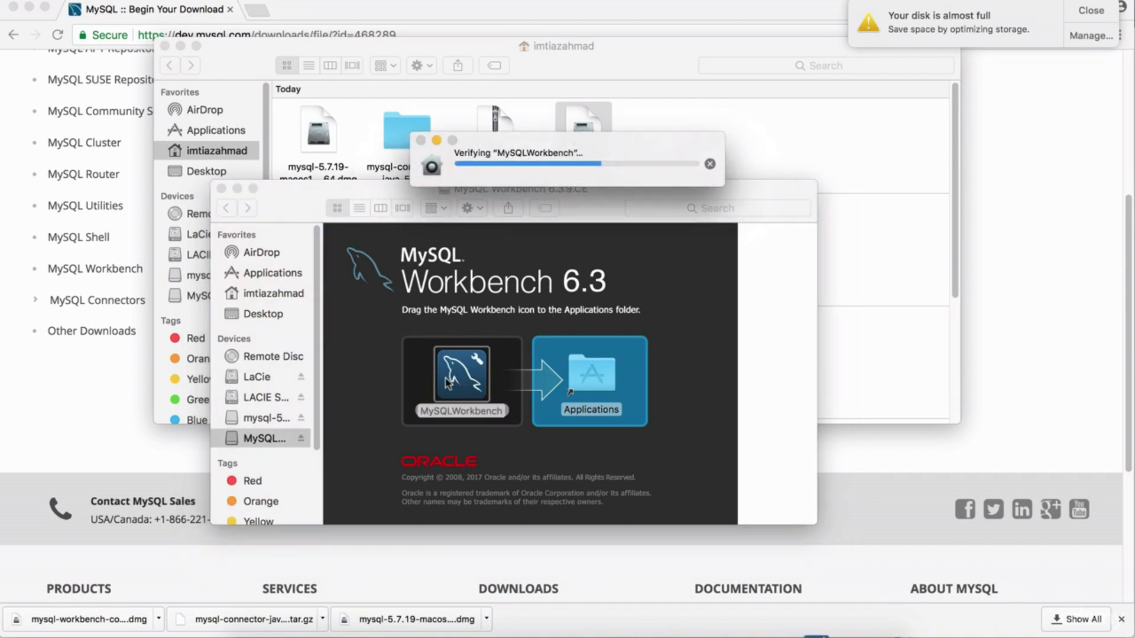
drag(472, 376, 587, 387)
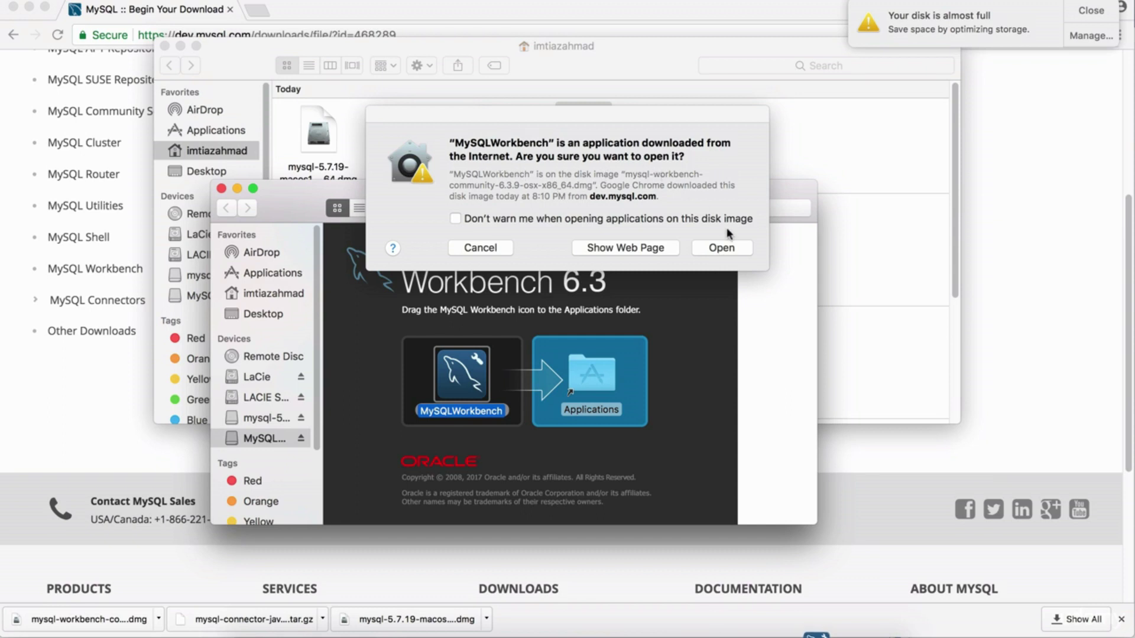
Confirm opening the Workbench app downloaded from the Internet so it launches.
click(720, 248)
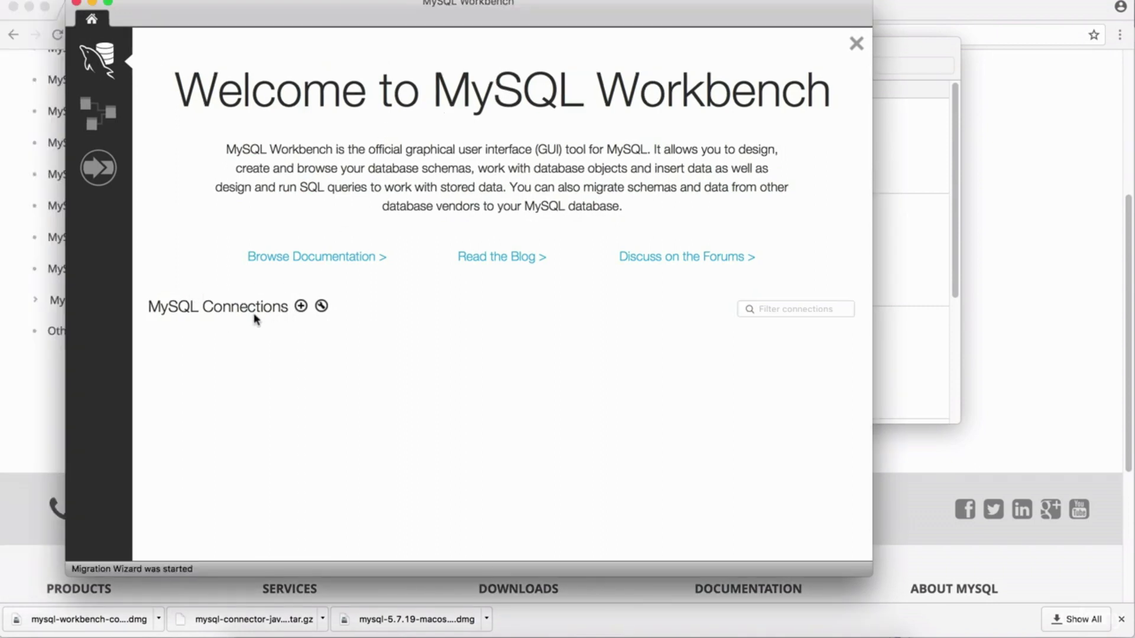
drag(419, 3, 441, 0)
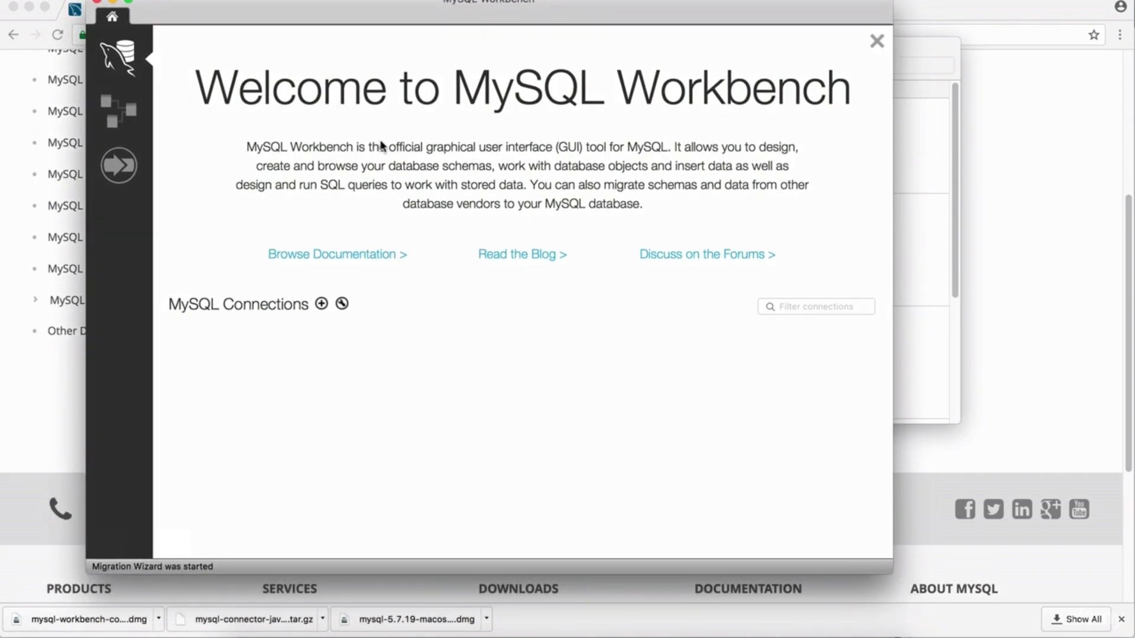
click(321, 304)
click(389, 89)
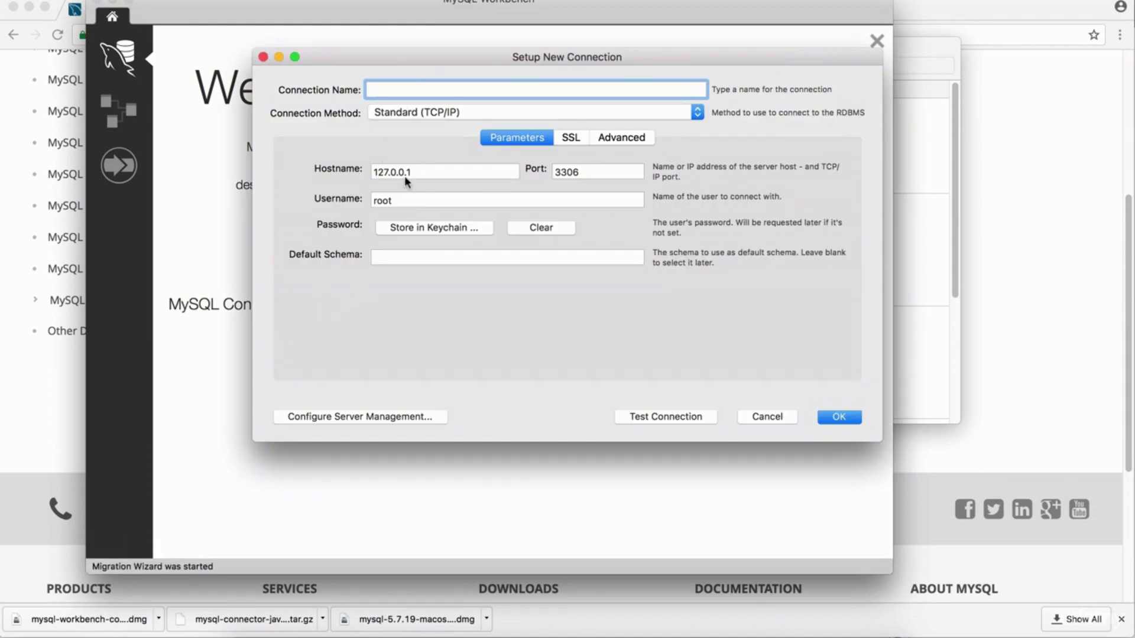
drag(422, 172, 366, 170)
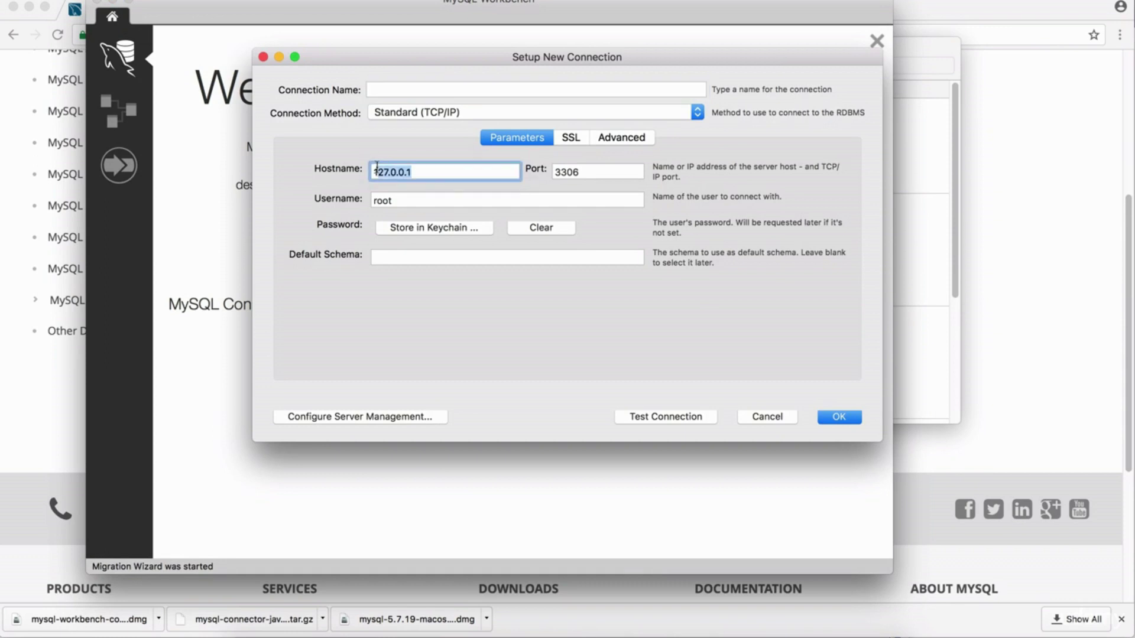
click(418, 172)
click(575, 171)
double_click(576, 171)
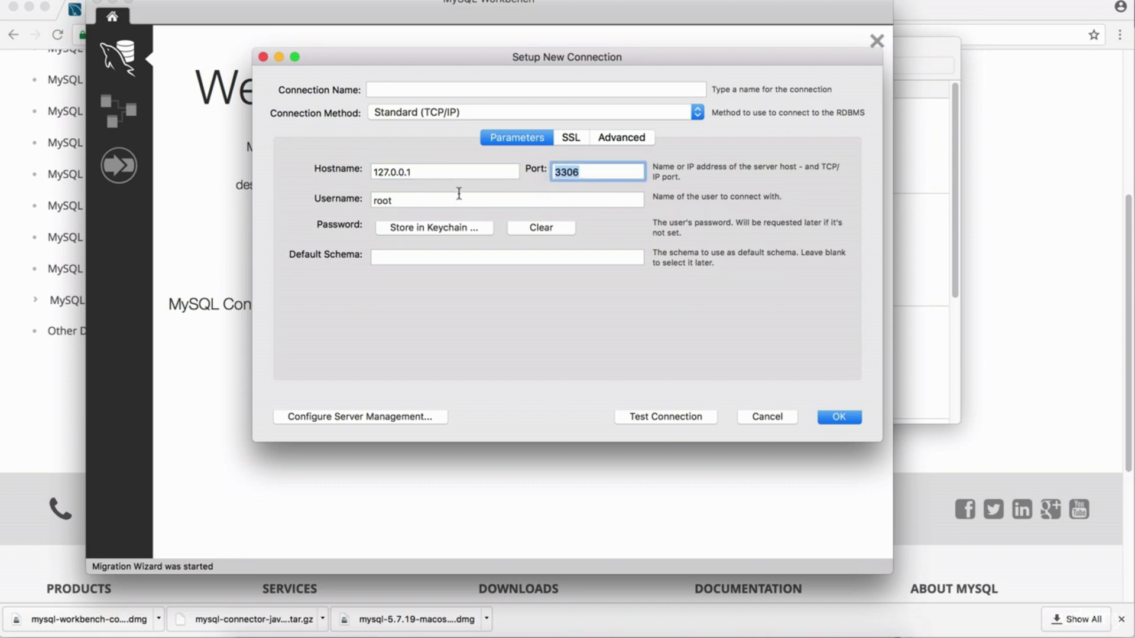
click(538, 199)
click(421, 90)
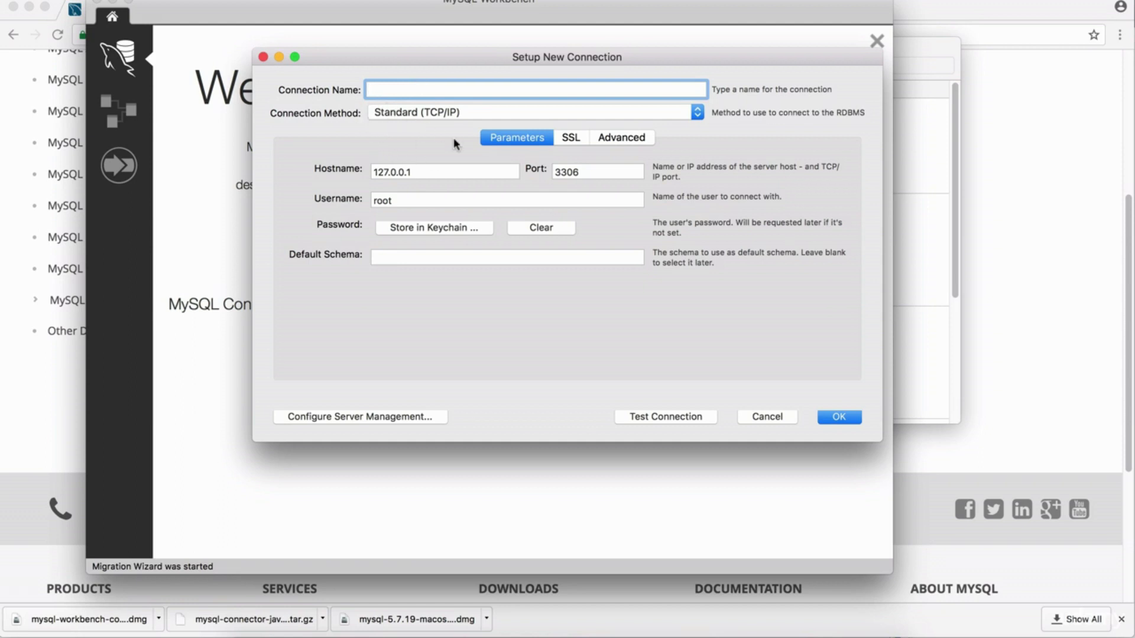
click(768, 417)
drag(514, 4, 542, 2)
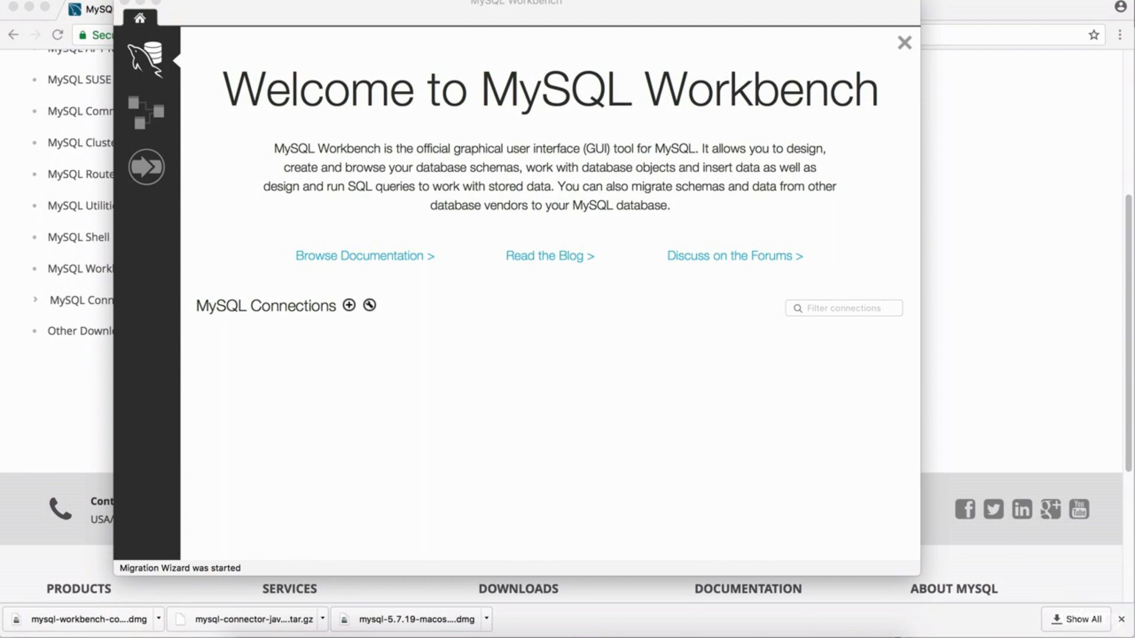
Open the MySQL pane in System Preferences from the Apple menu.
click(17, 0)
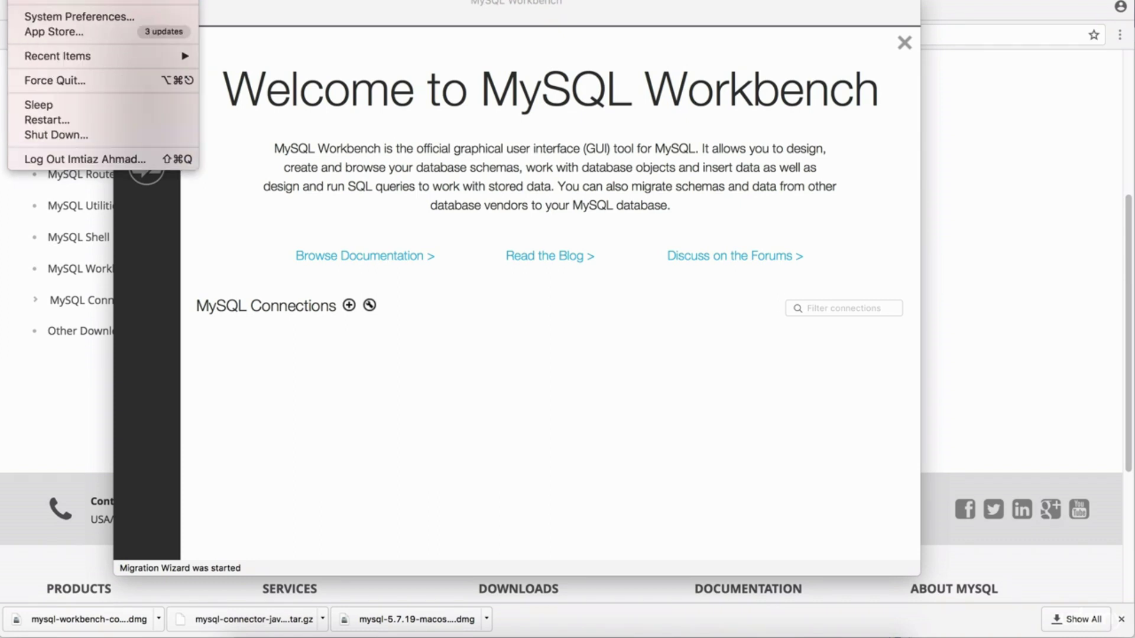
click(36, 16)
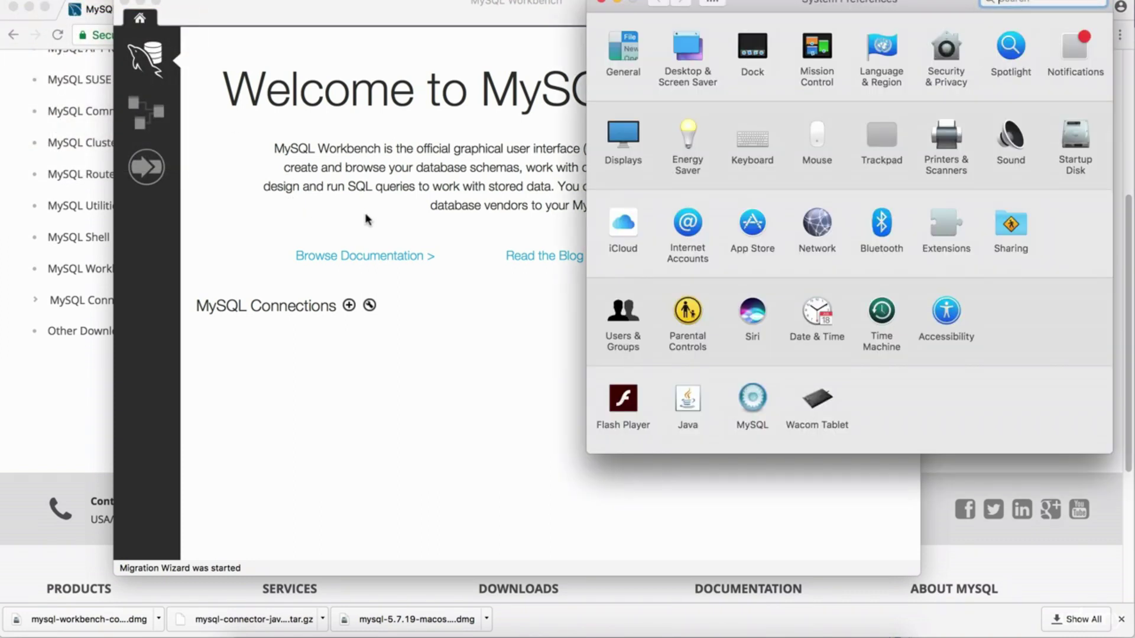
drag(856, 2, 618, 60)
click(514, 456)
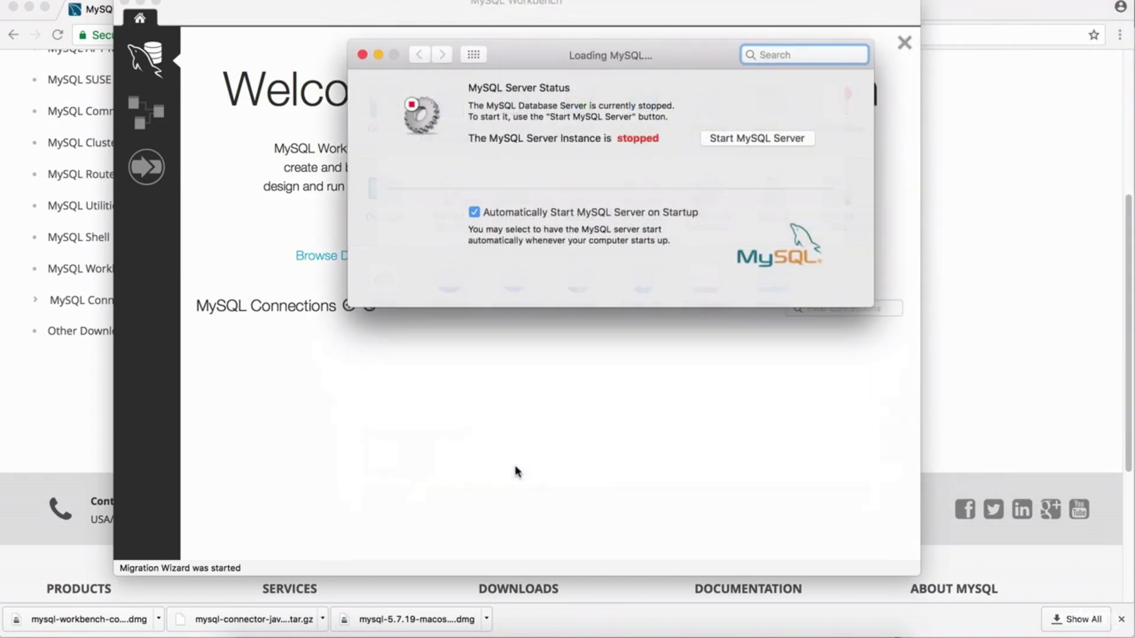
click(419, 54)
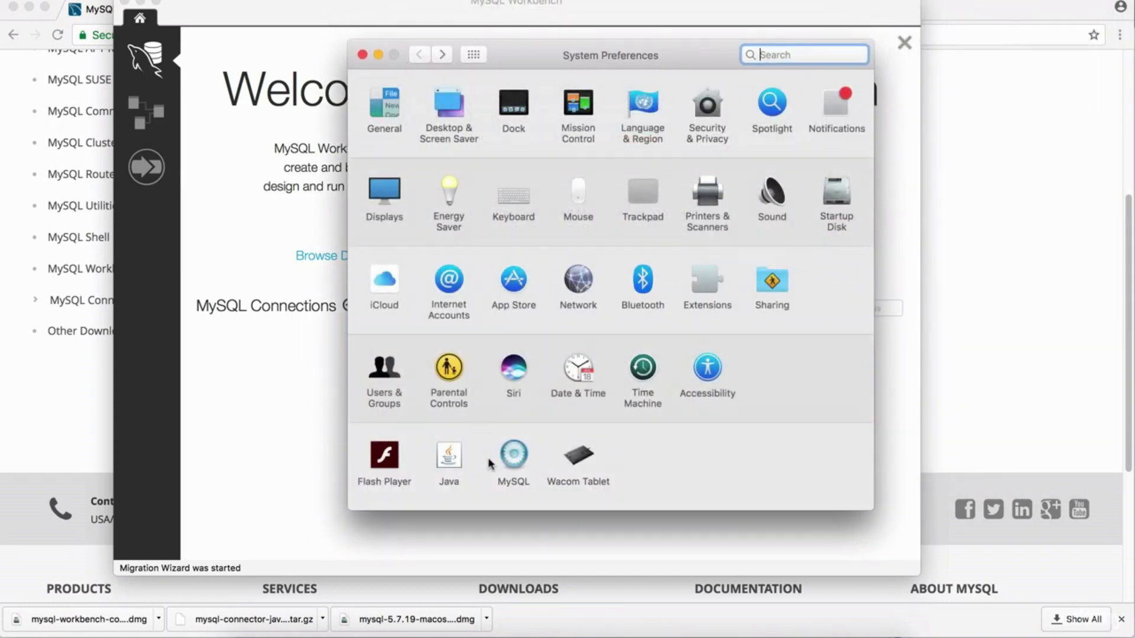
click(514, 466)
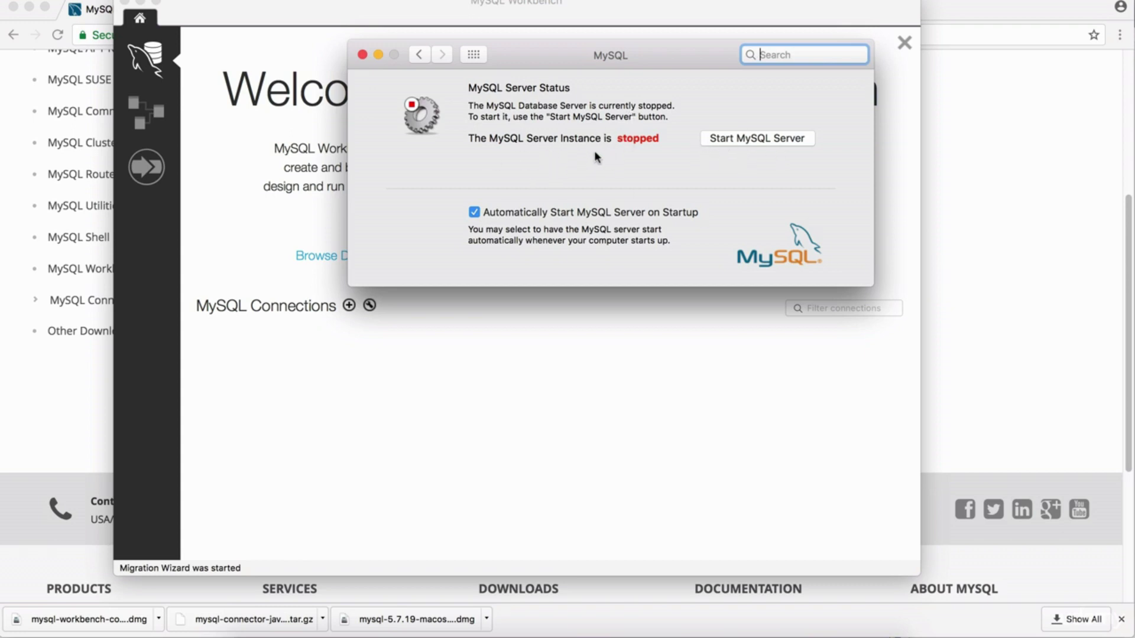
Start the MySQL server with the administrator password, then close the MySQL pane.
click(757, 141)
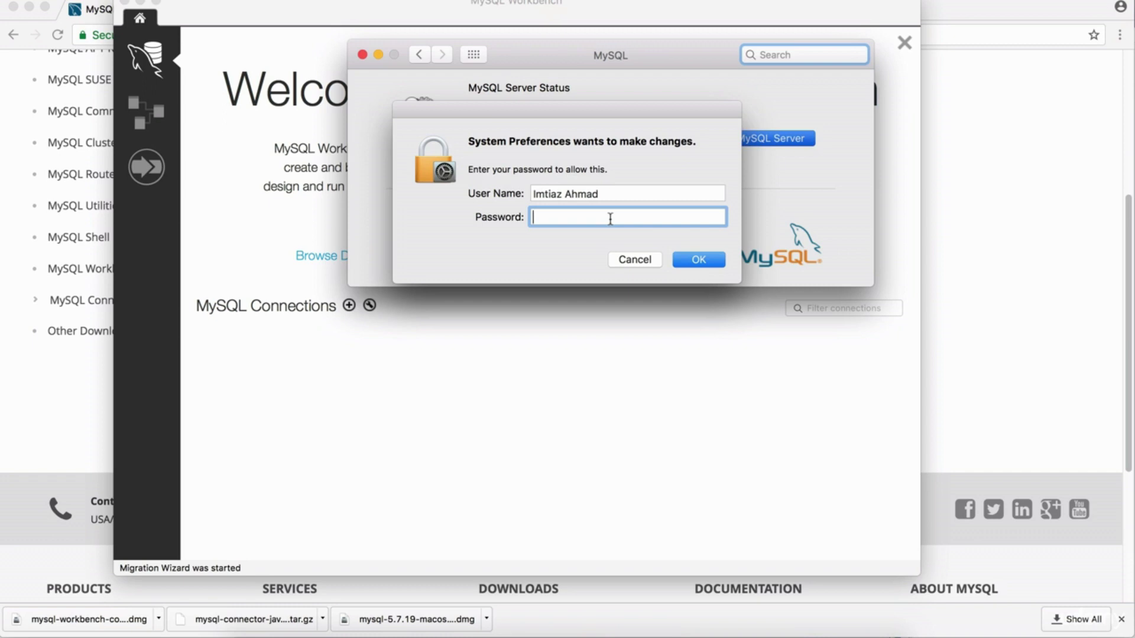
text(********)
click(703, 263)
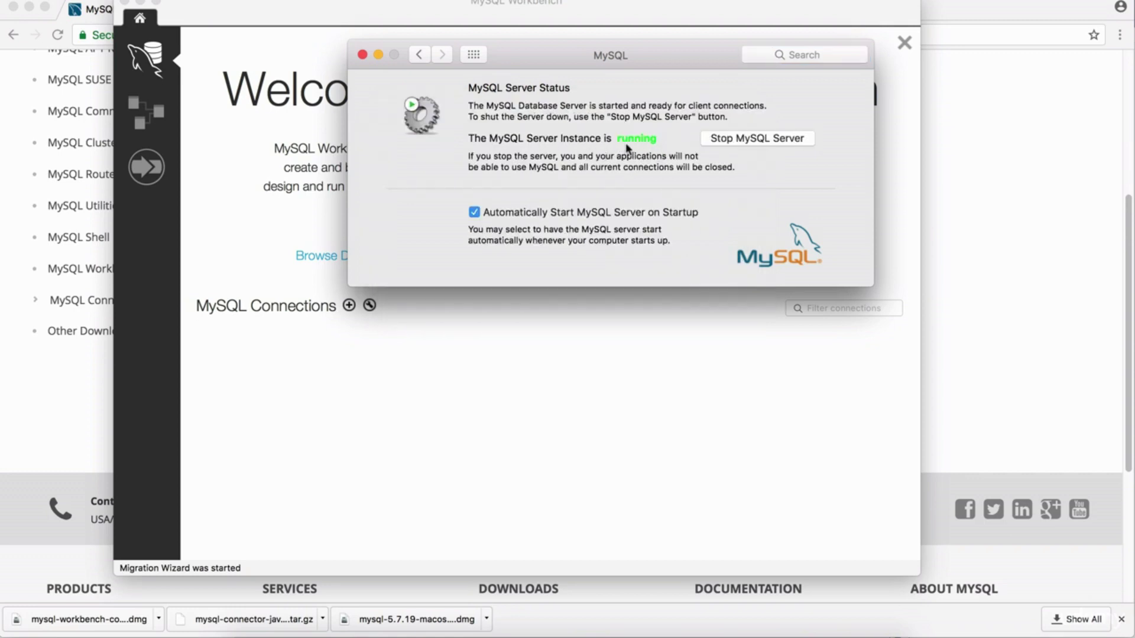
click(362, 55)
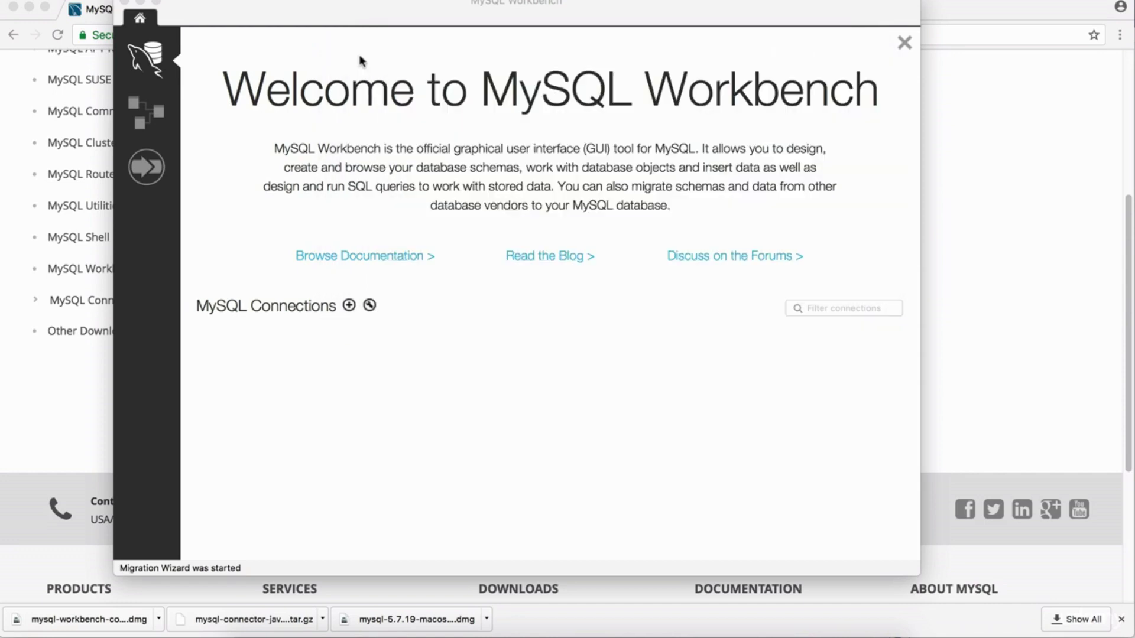
Add a new connection named DefaultConnection for root at 127.0.0.1, port 3306.
drag(537, 15, 599, 14)
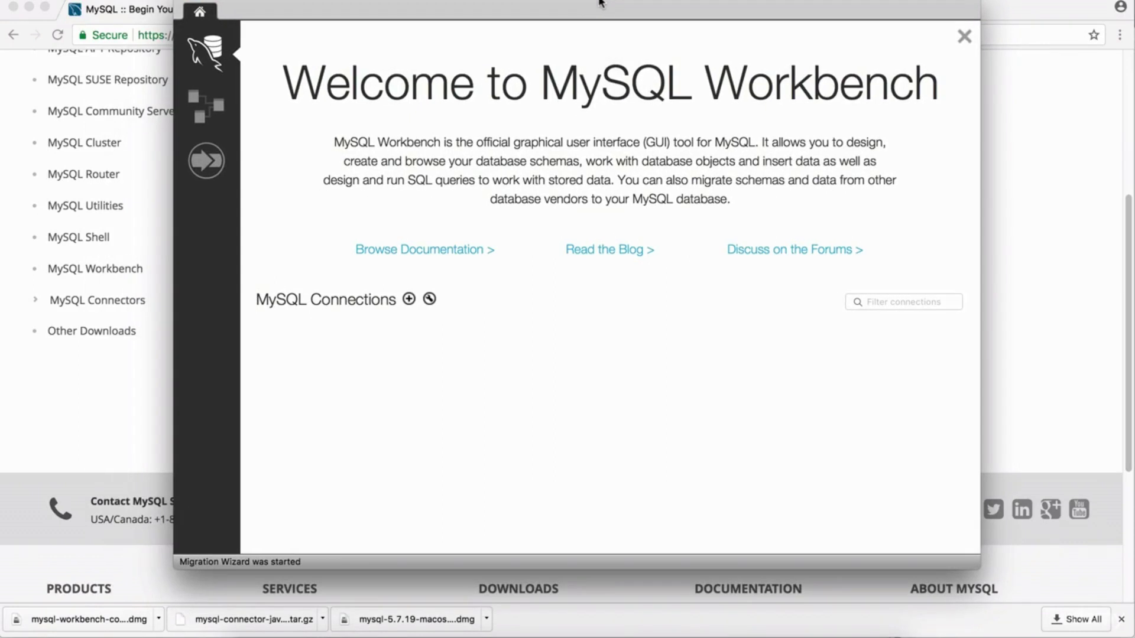
click(408, 299)
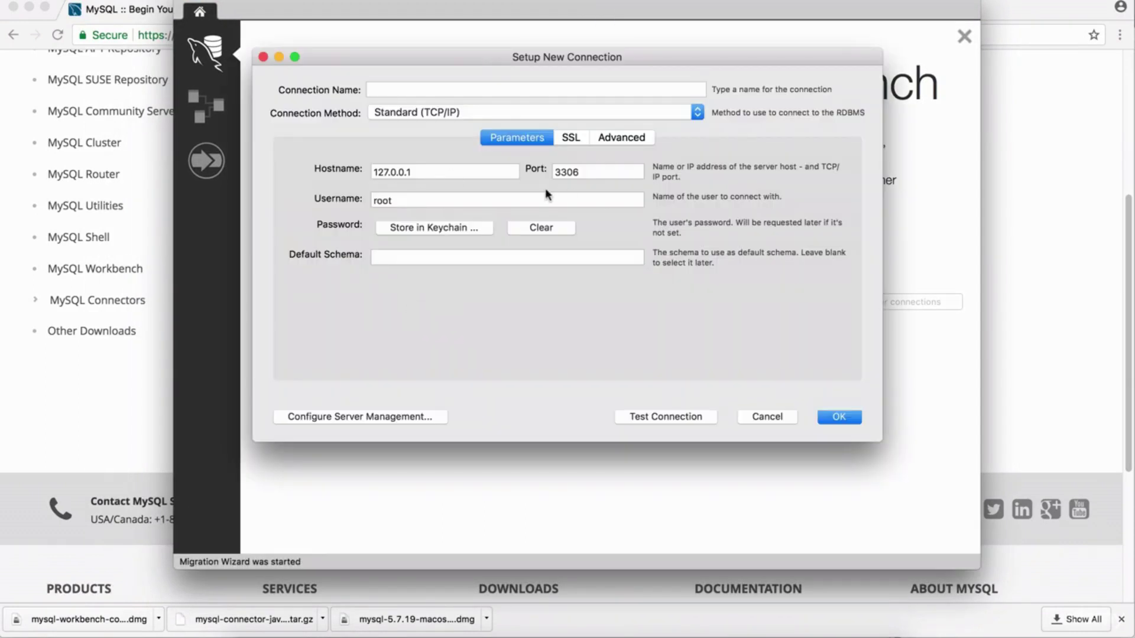
double_click(570, 172)
drag(444, 172, 372, 170)
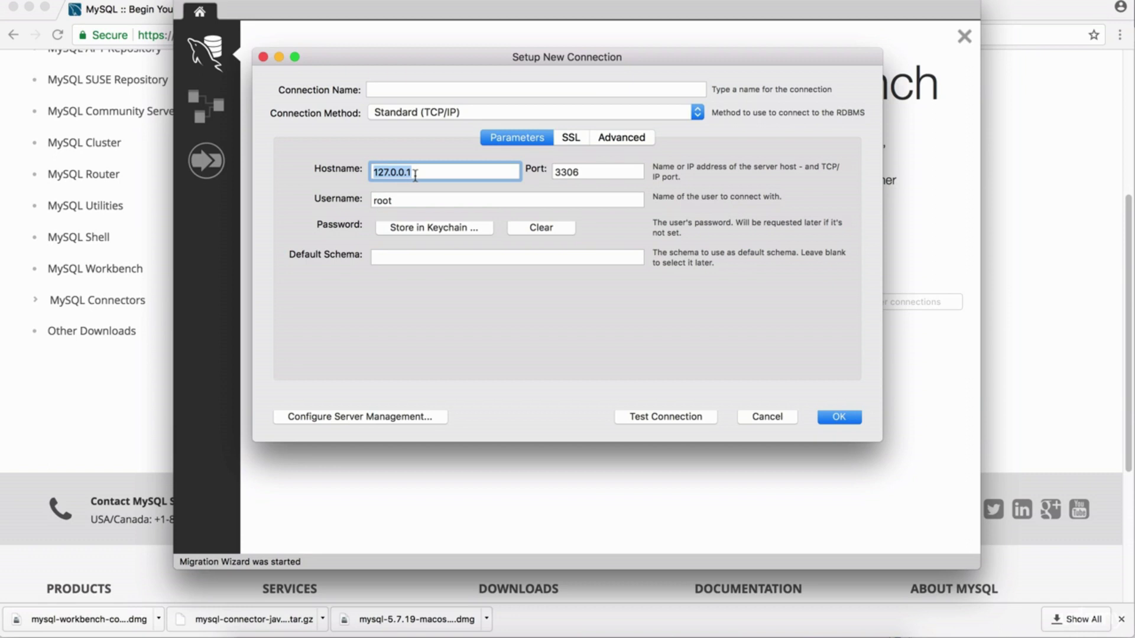
click(403, 88)
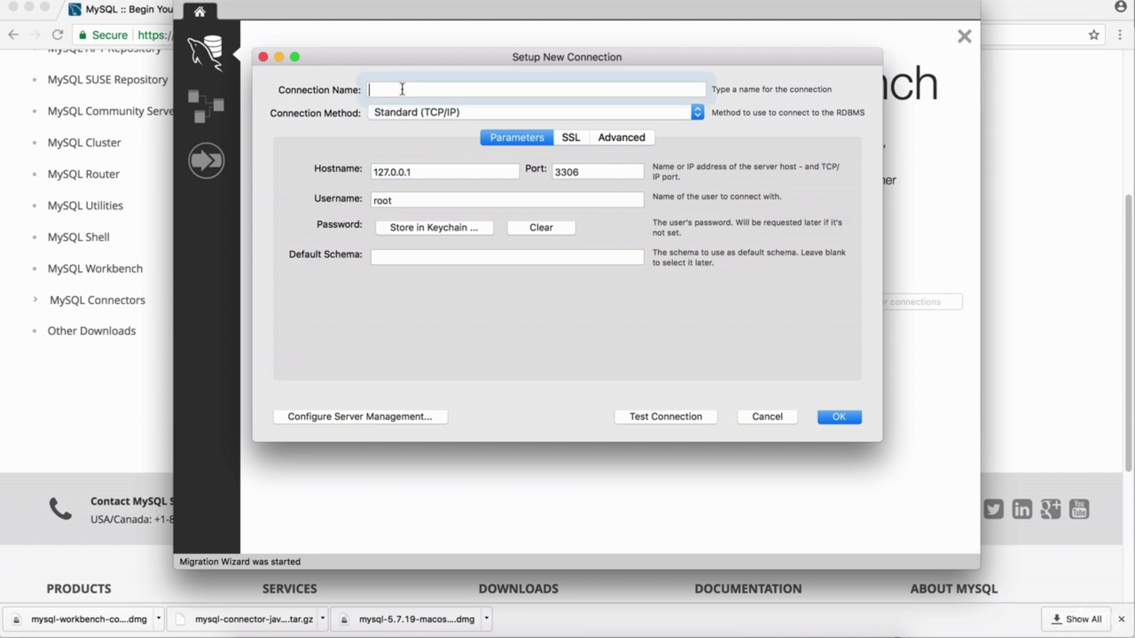
text(DefaultConnection)
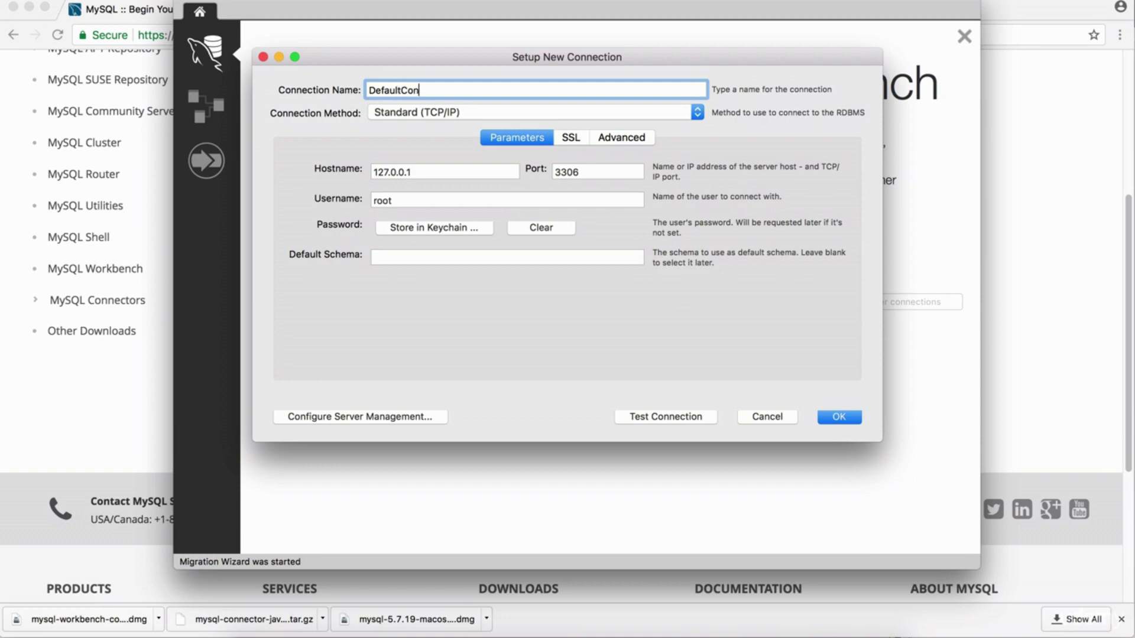
double_click(452, 90)
click(460, 90)
click(409, 199)
key(Tab)
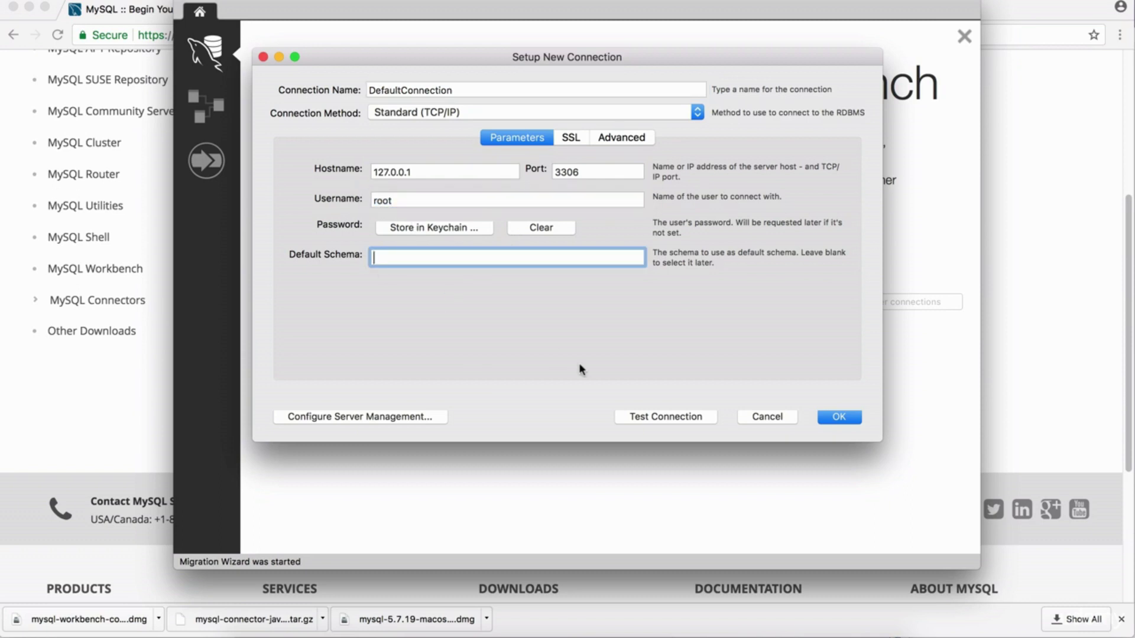
Test DefaultConnection by pasting the root password into the prompt.
click(663, 417)
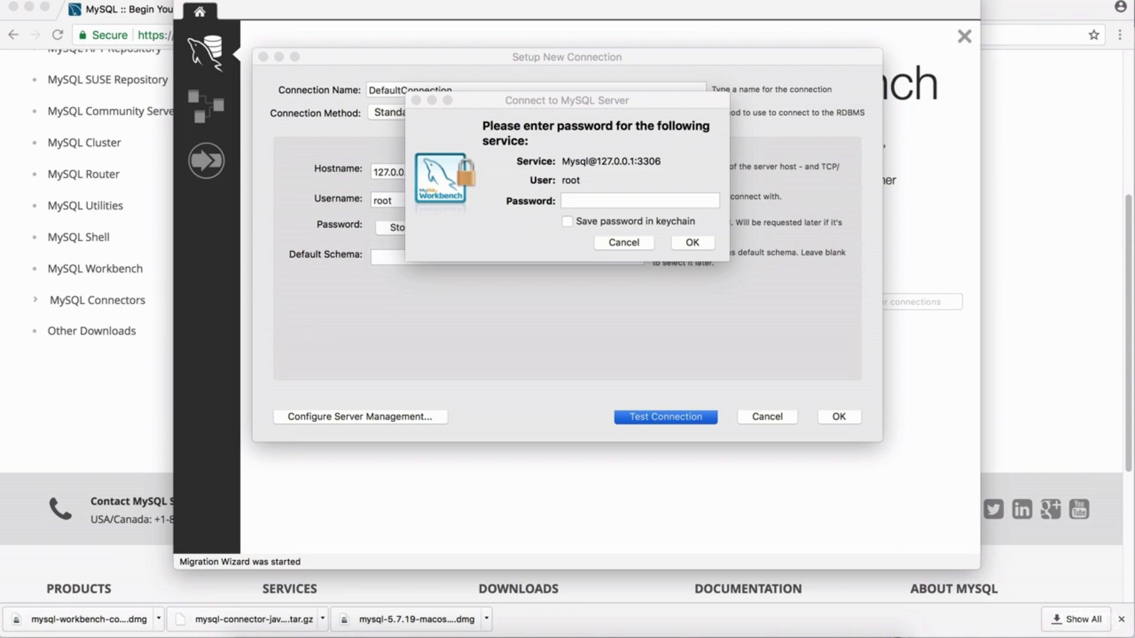
click(597, 203)
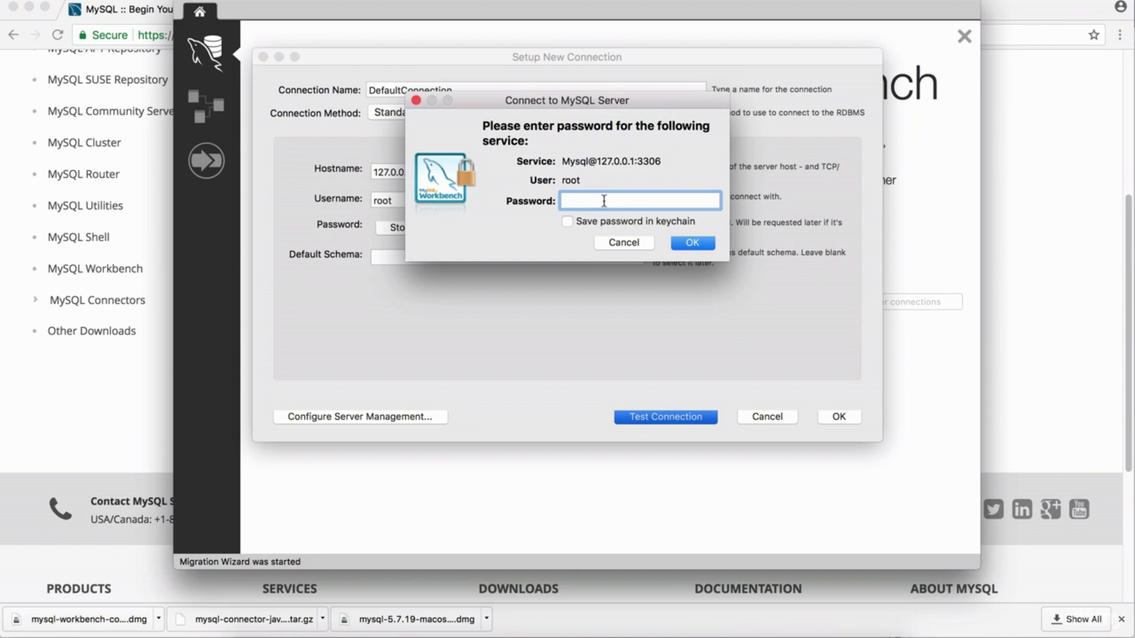
key(super+v)
click(692, 243)
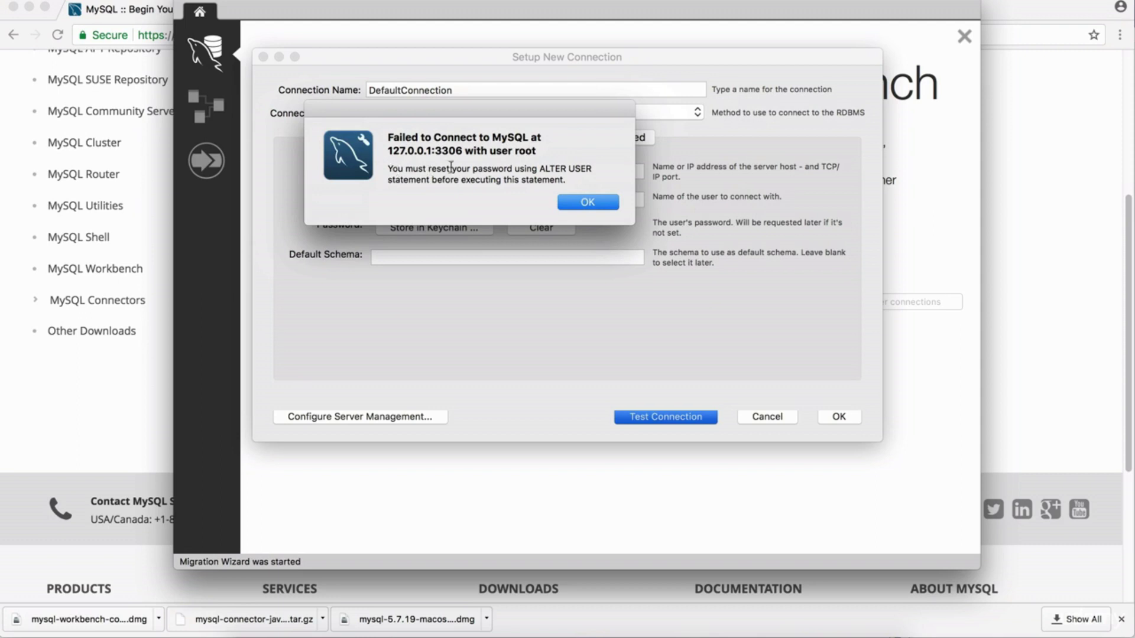
Note the ALTER USER password-reset error, dismiss it, and save DefaultConnection.
drag(544, 170, 591, 170)
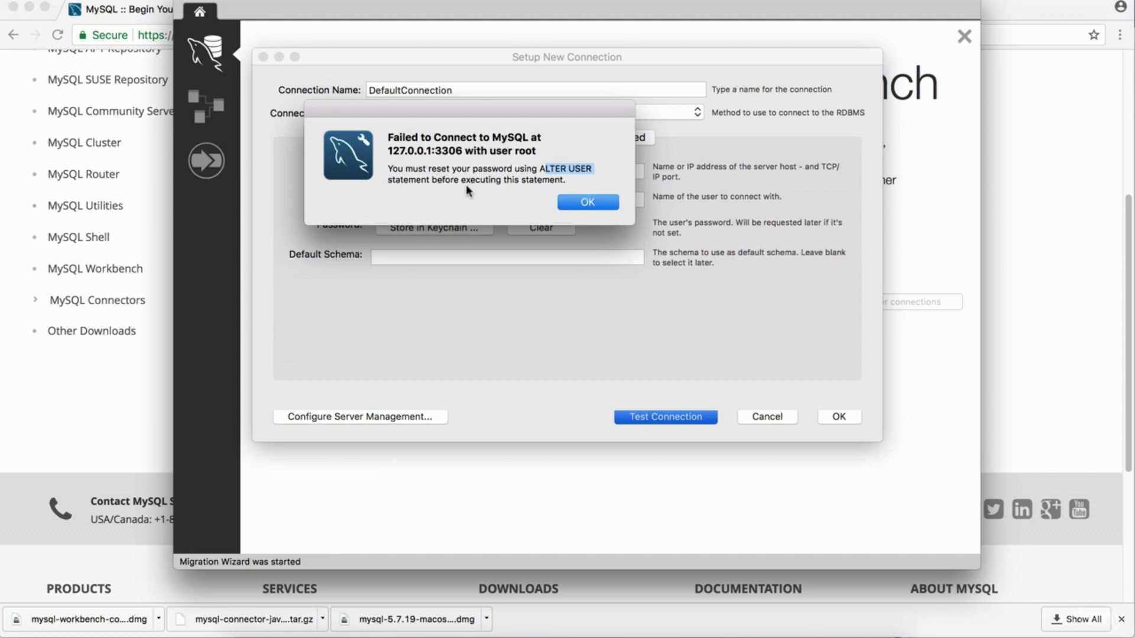
drag(568, 181, 390, 168)
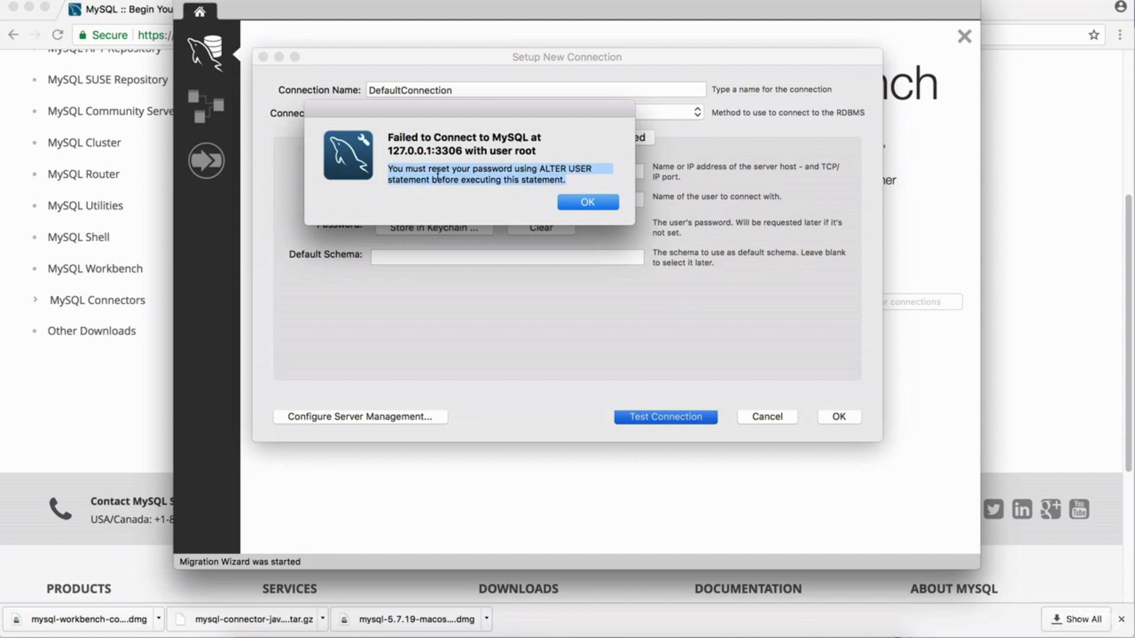
click(573, 202)
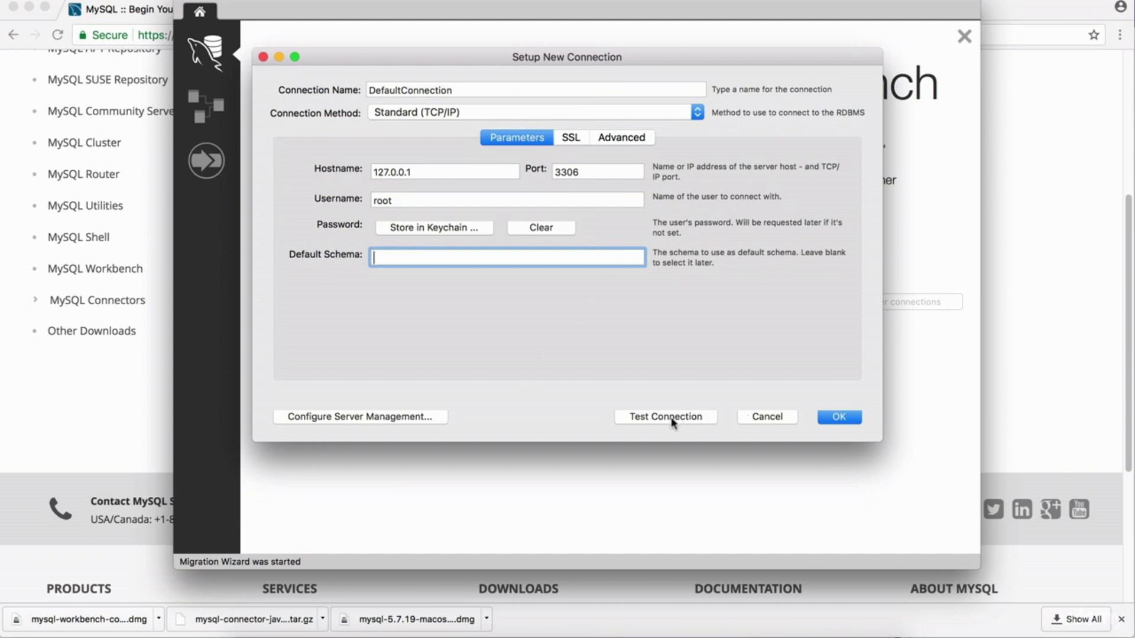
click(836, 417)
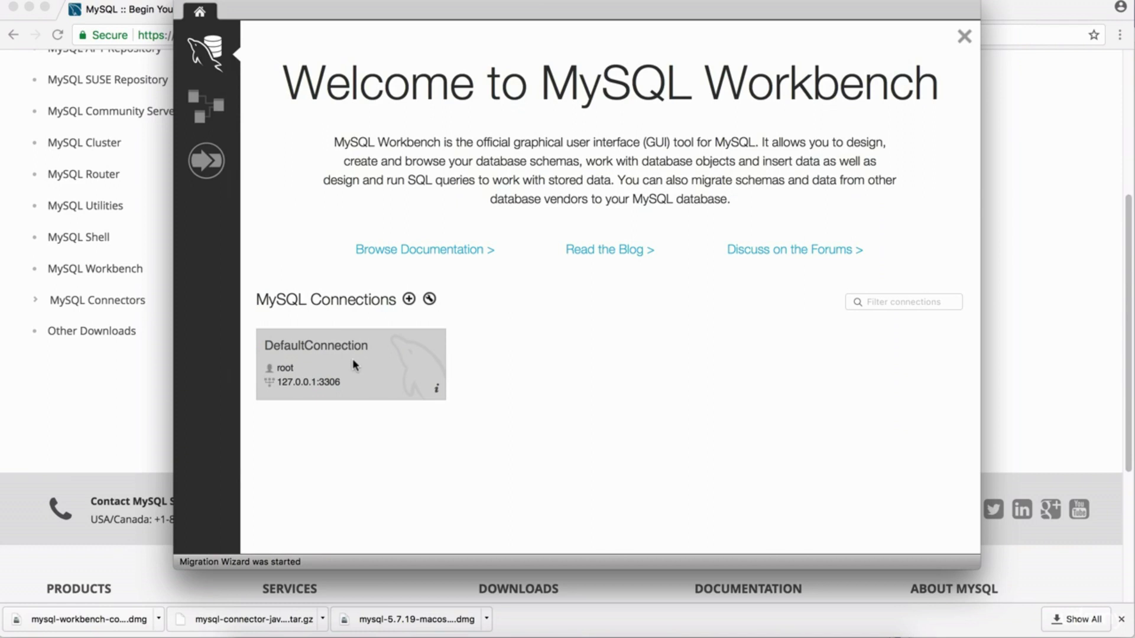
Open DefaultConnection and replace the expired root password: paste the old one, enter and confirm a new one.
click(352, 361)
click(601, 181)
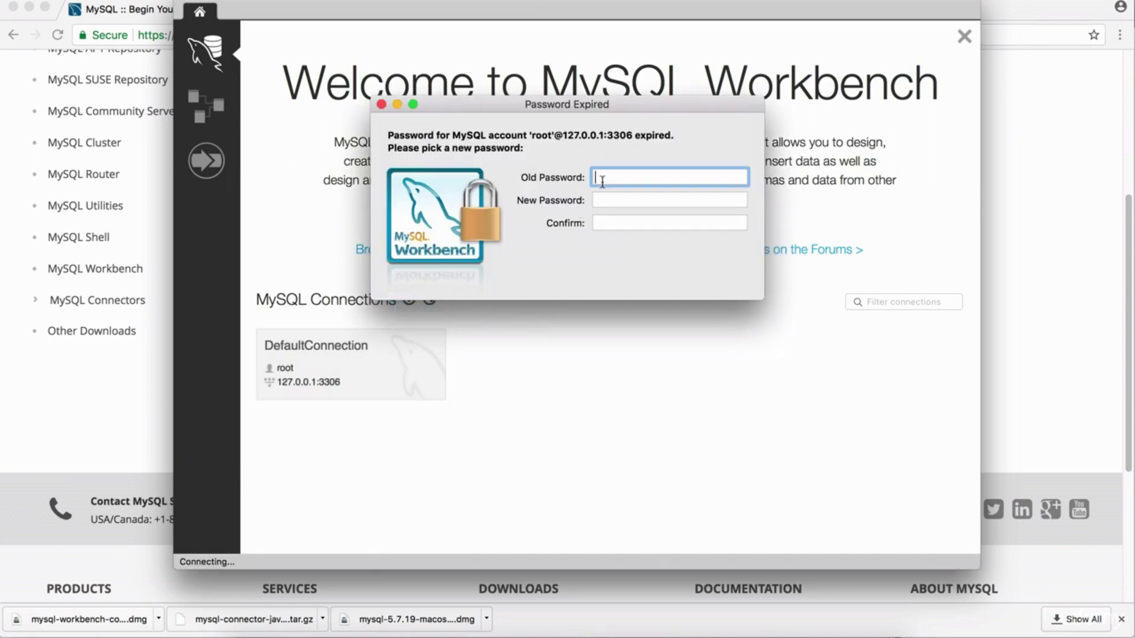
drag(567, 108, 575, 115)
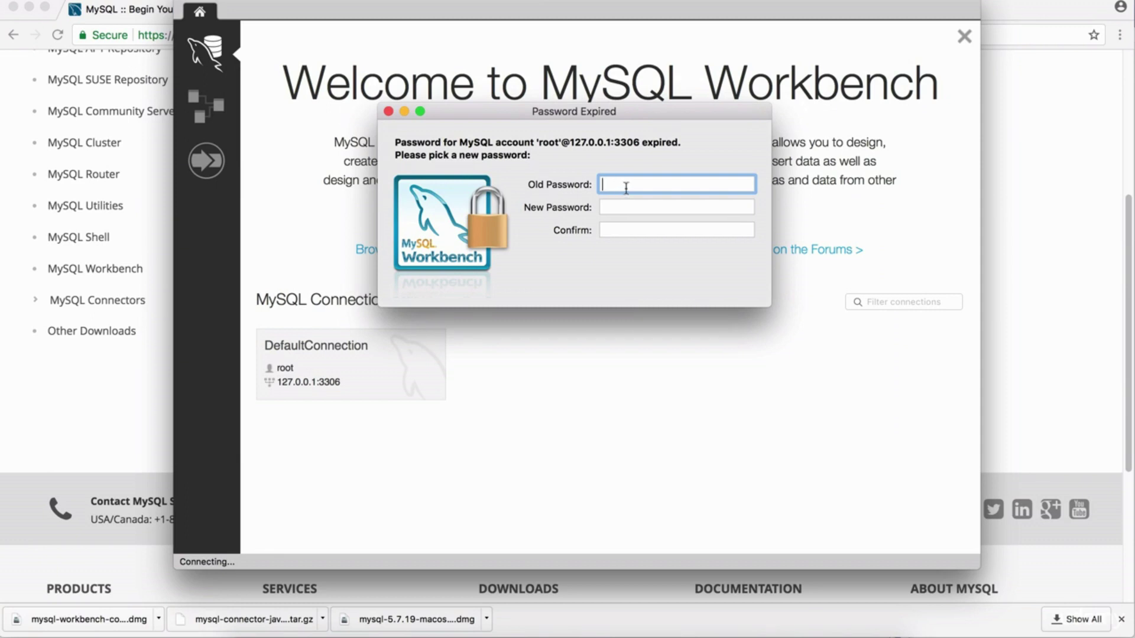
key(super+v)
click(632, 208)
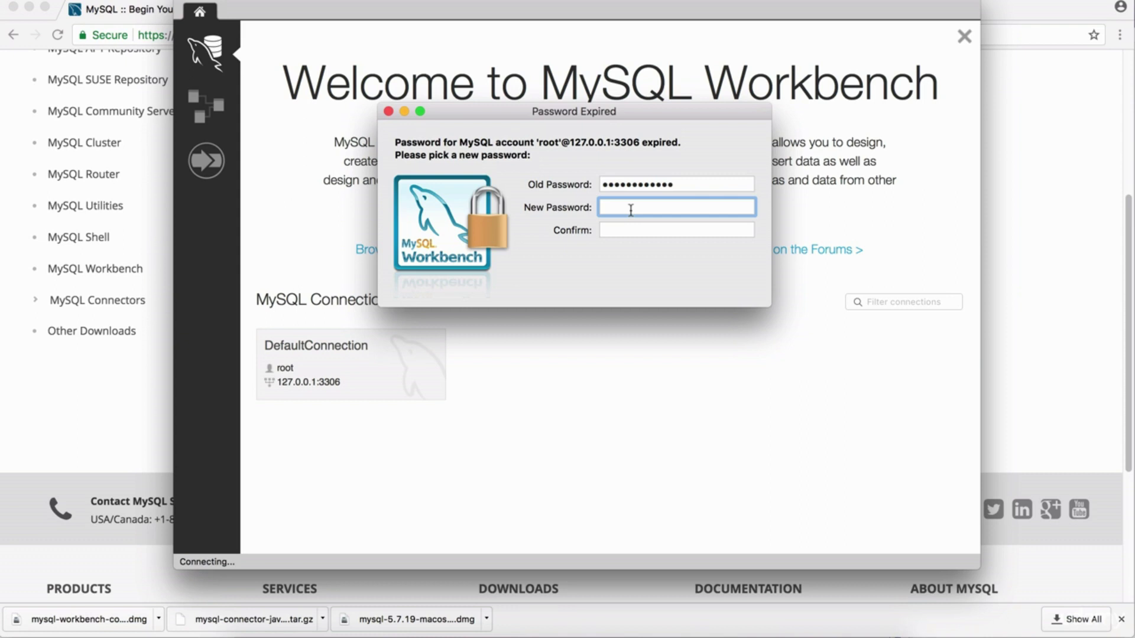
text(••••••••••••)
double_click(660, 208)
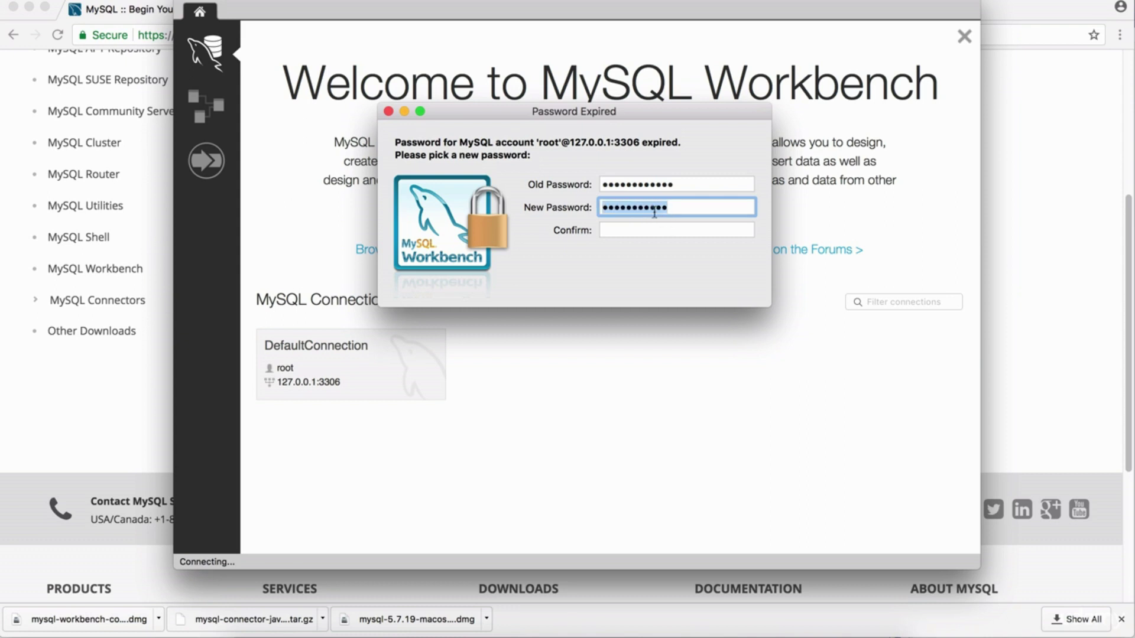
click(663, 230)
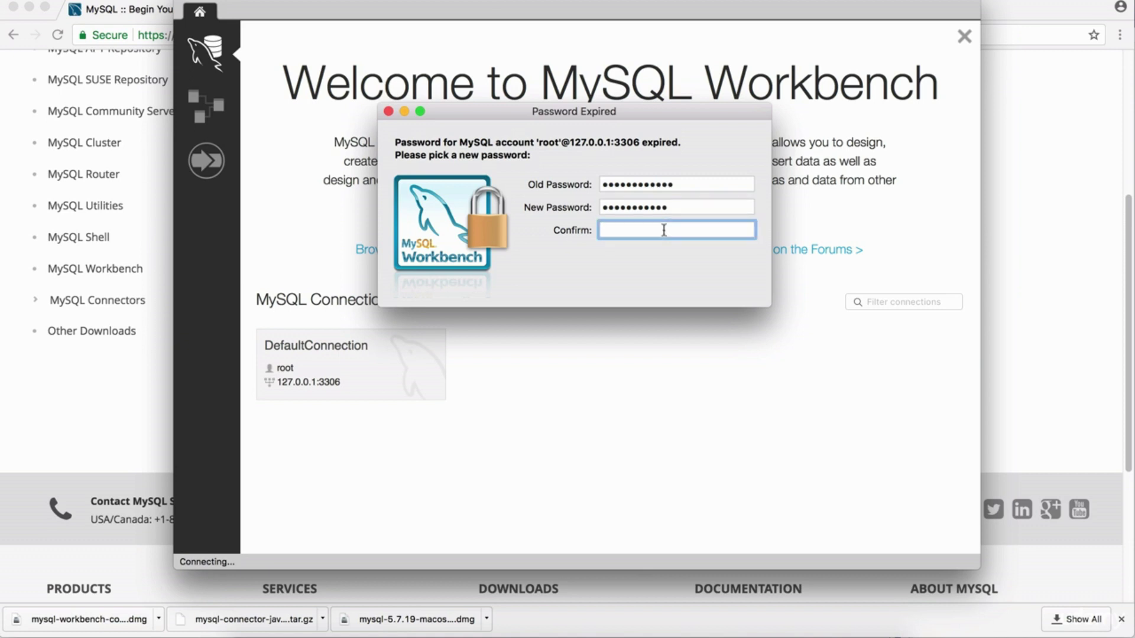
text(••••••••••••)
key(Return)
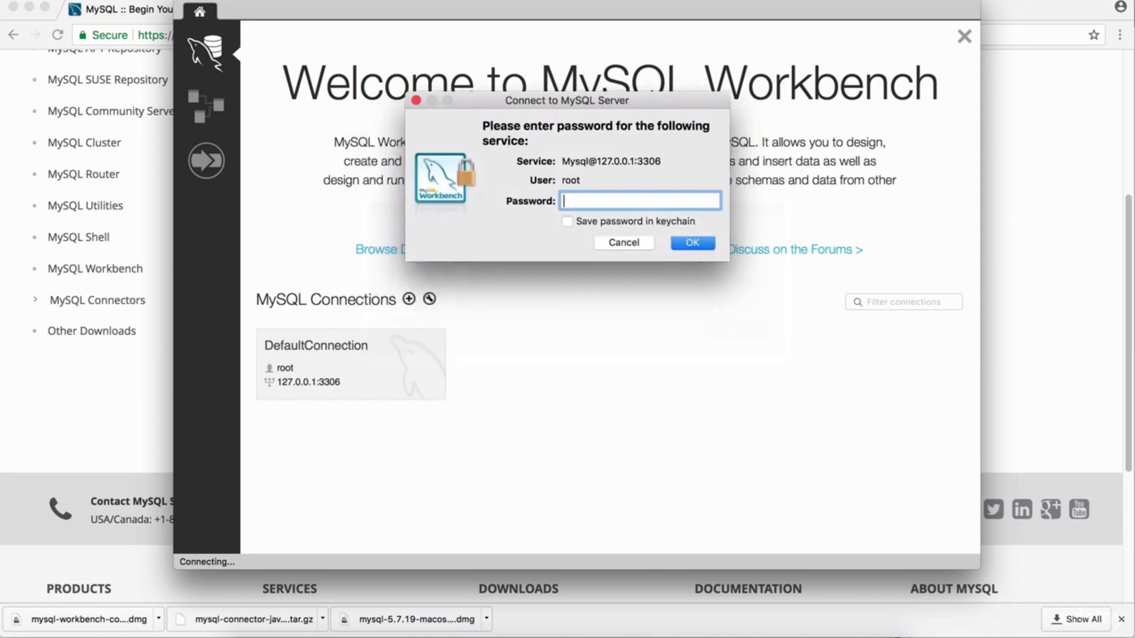
Log in to DefaultConnection as root with the new password to open the SQL editor.
double_click(589, 184)
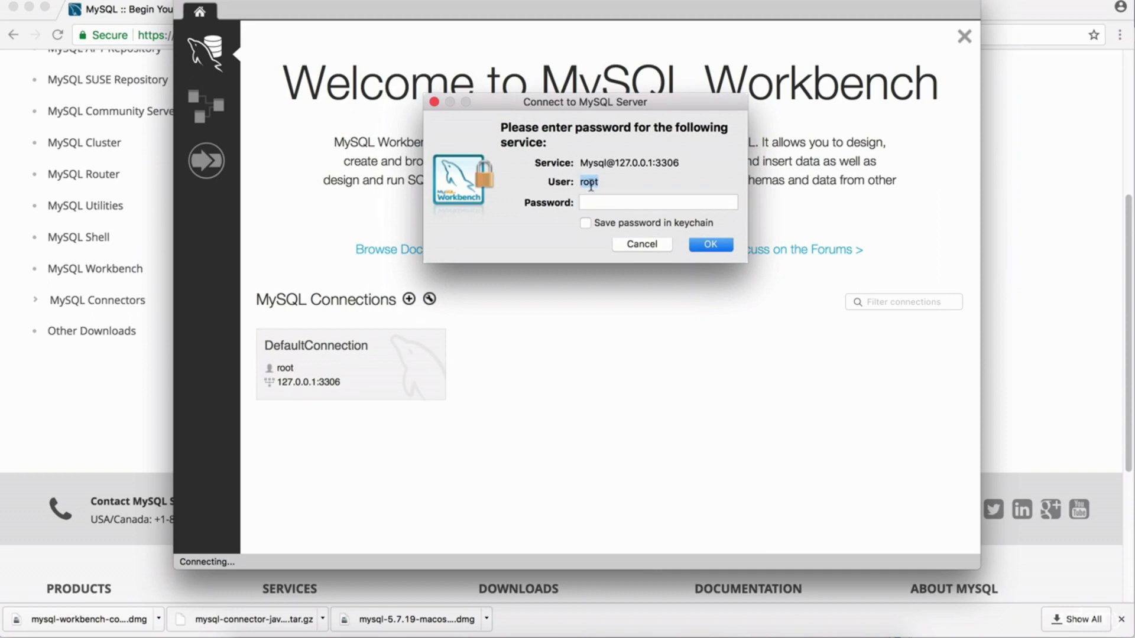
click(605, 202)
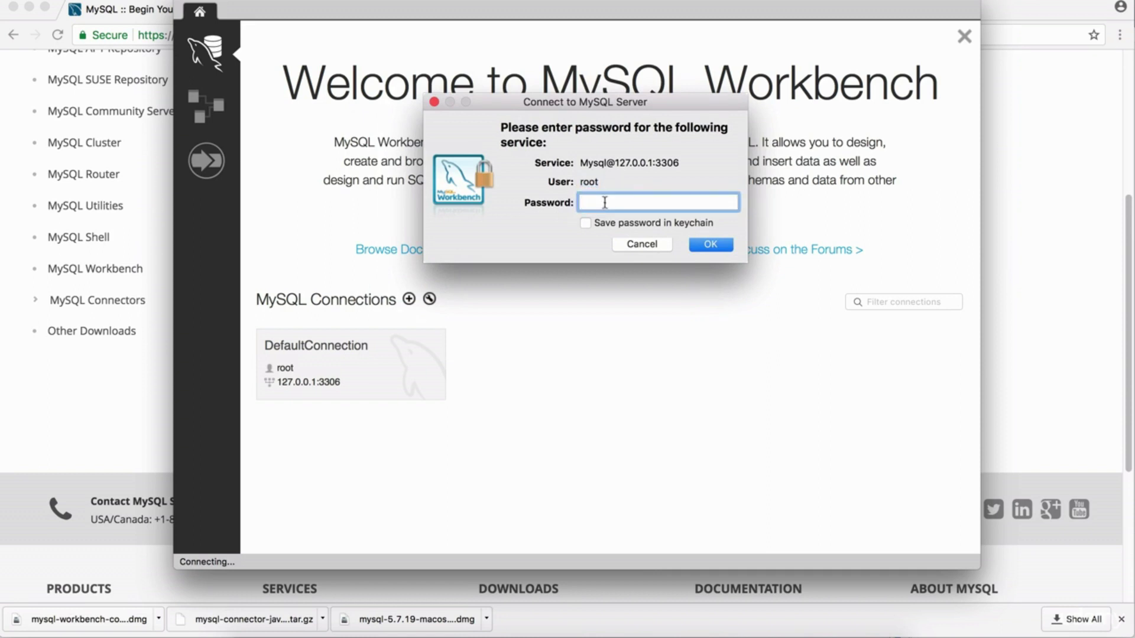
text(***********)
click(722, 245)
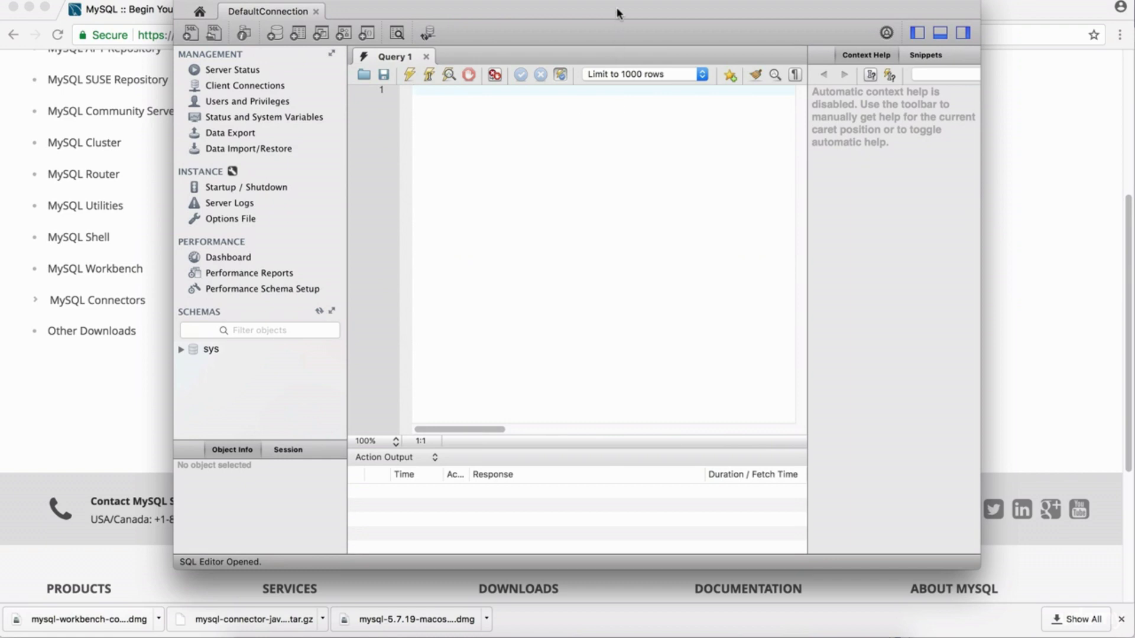
drag(614, 5, 544, 22)
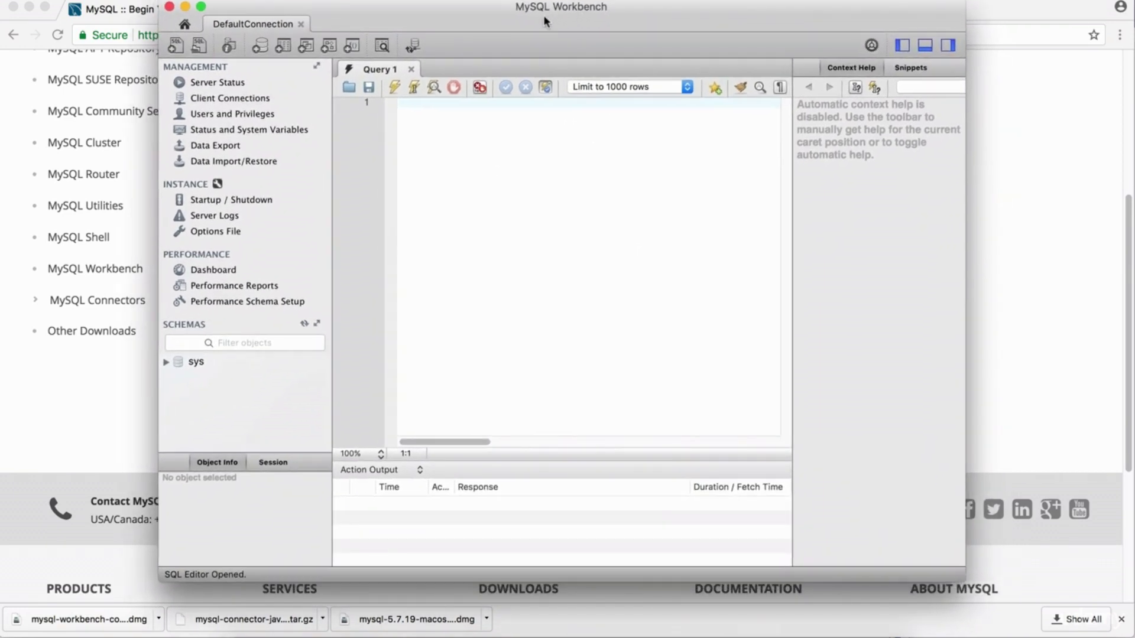